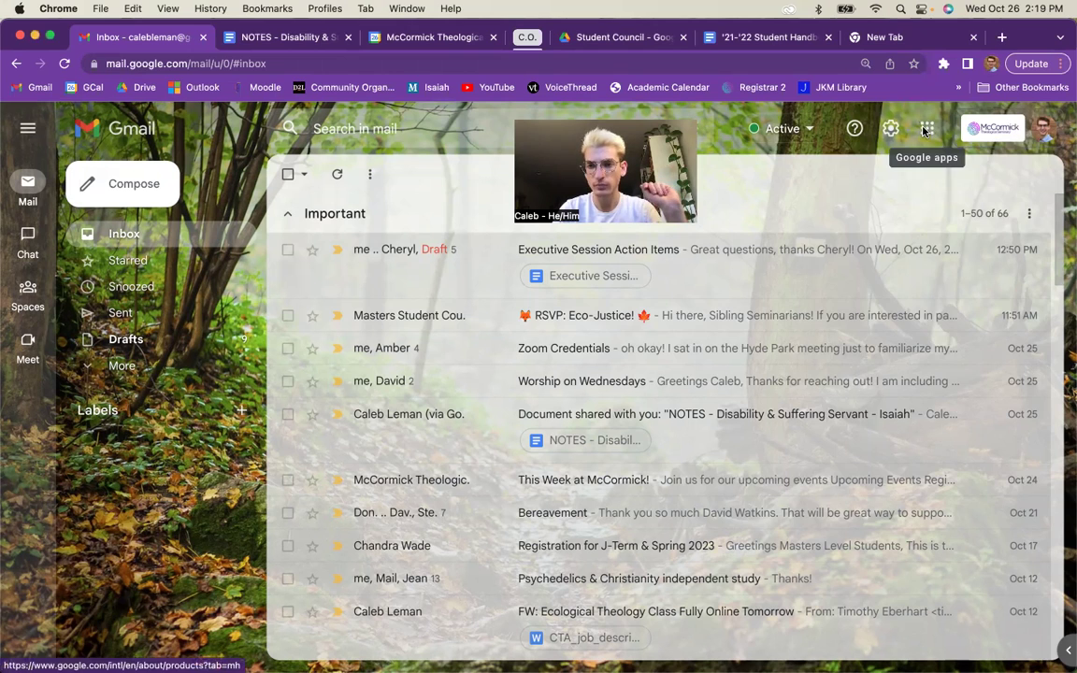
- Browse the Google apps available from the mail account, from Account and Drive down through Keep and Travel
click(926, 142)
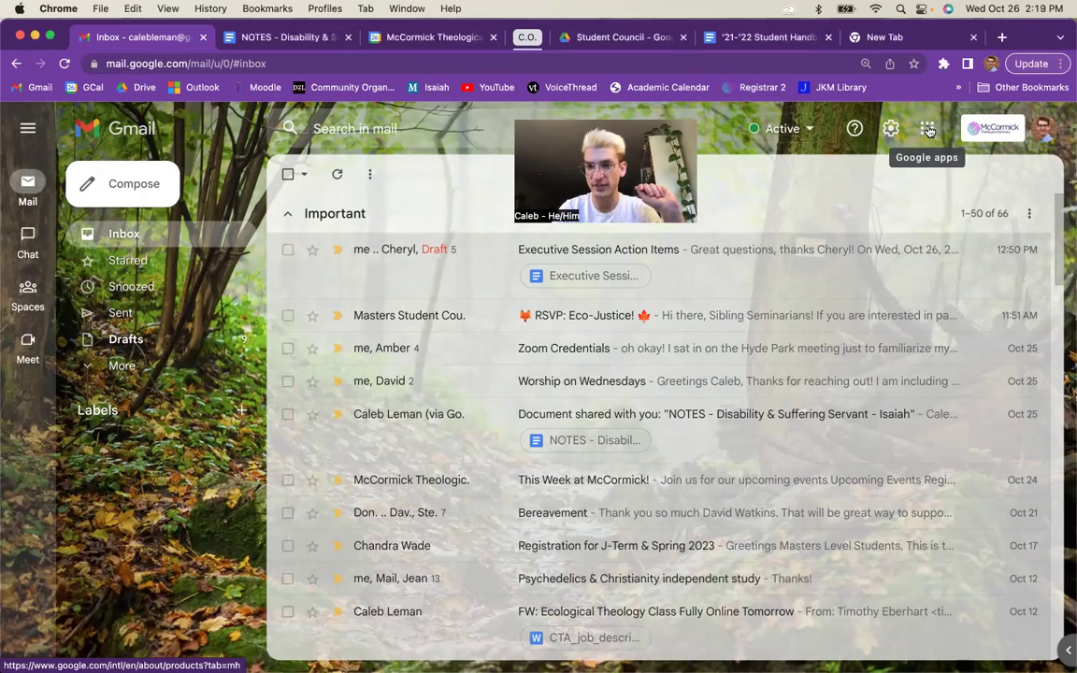
click(928, 131)
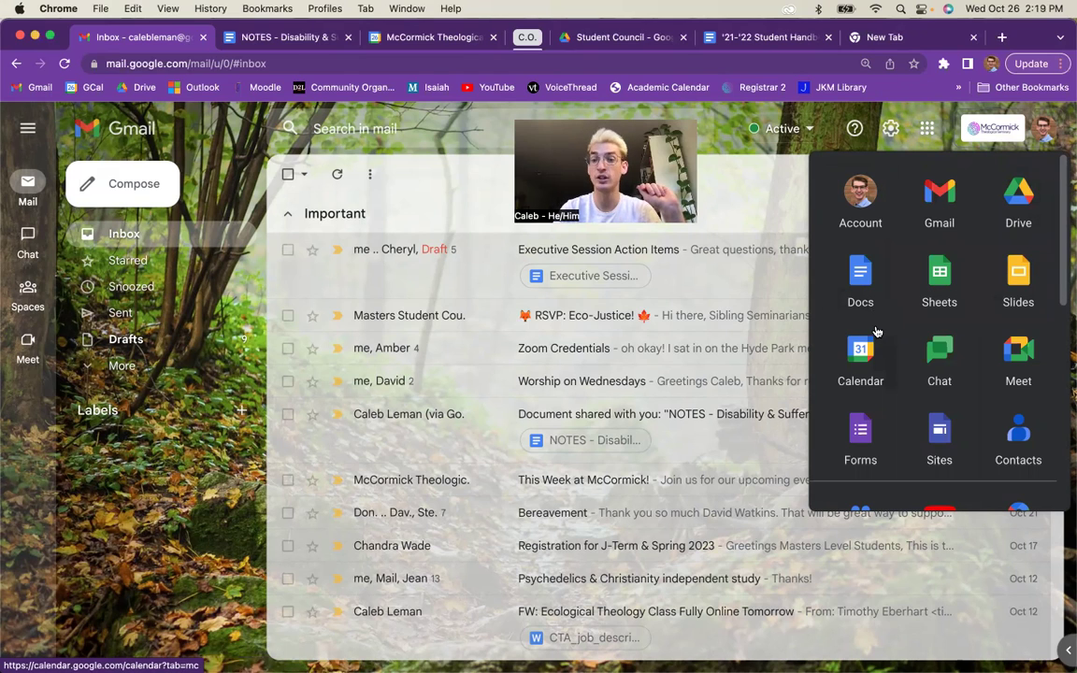
scroll(865, 323, down, 1)
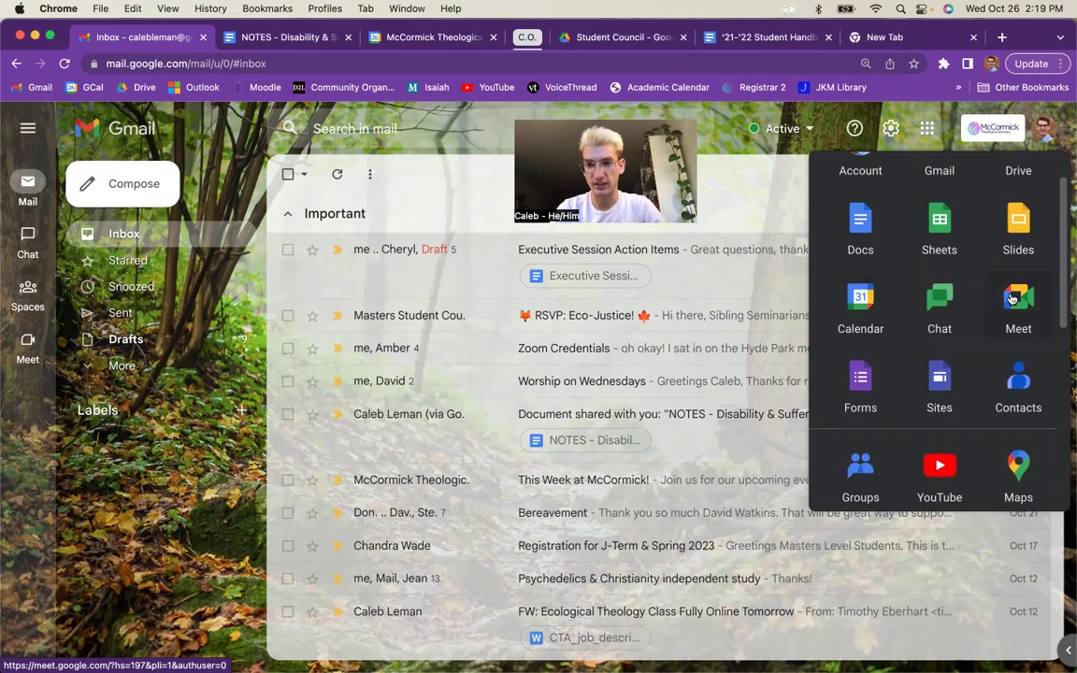
scroll(1013, 303, down, 1)
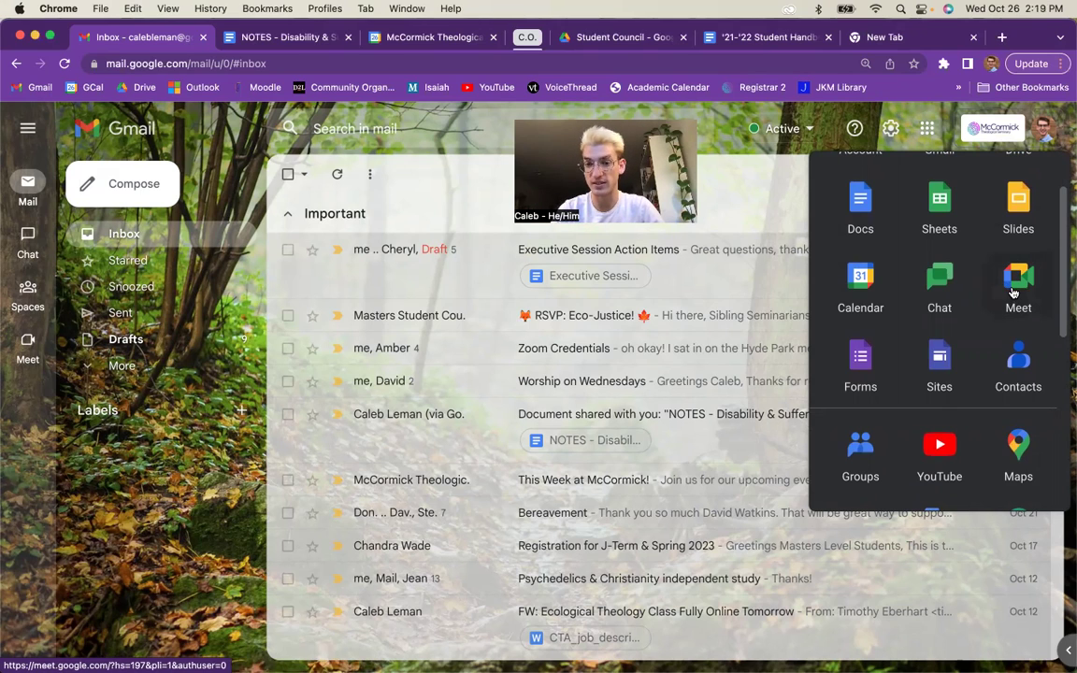
scroll(1012, 294, down, 1)
scroll(1012, 293, down, 3)
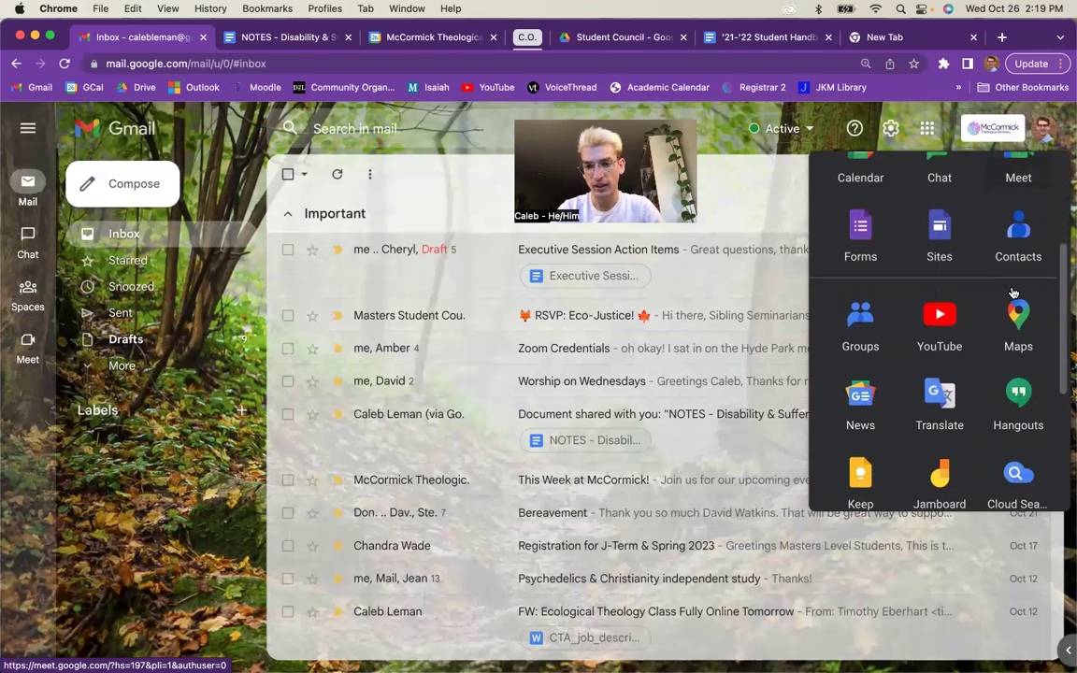
scroll(1012, 294, down, 2)
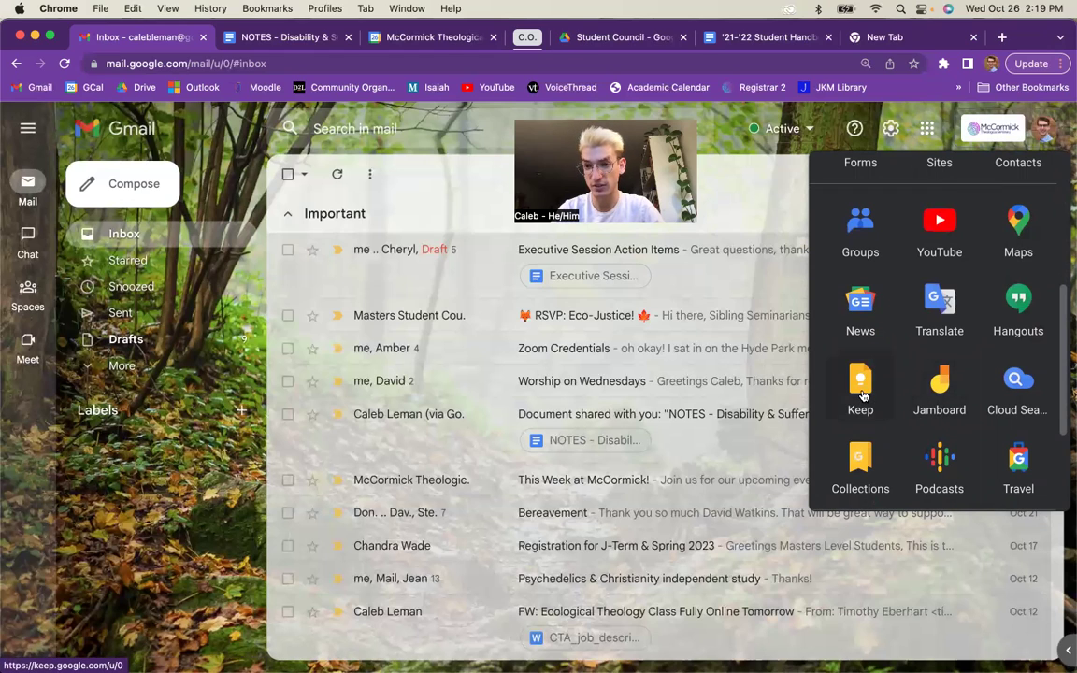
scroll(942, 279, down, 1)
scroll(1019, 234, up, 1)
scroll(1005, 307, down, 3)
scroll(1003, 311, up, 5)
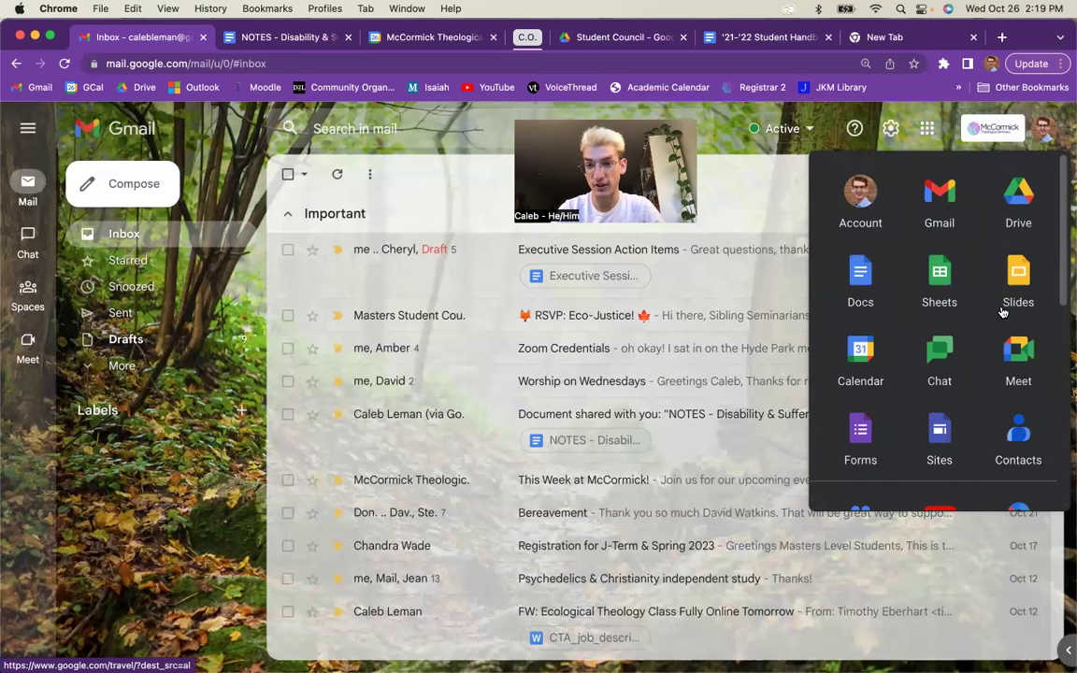
click(929, 131)
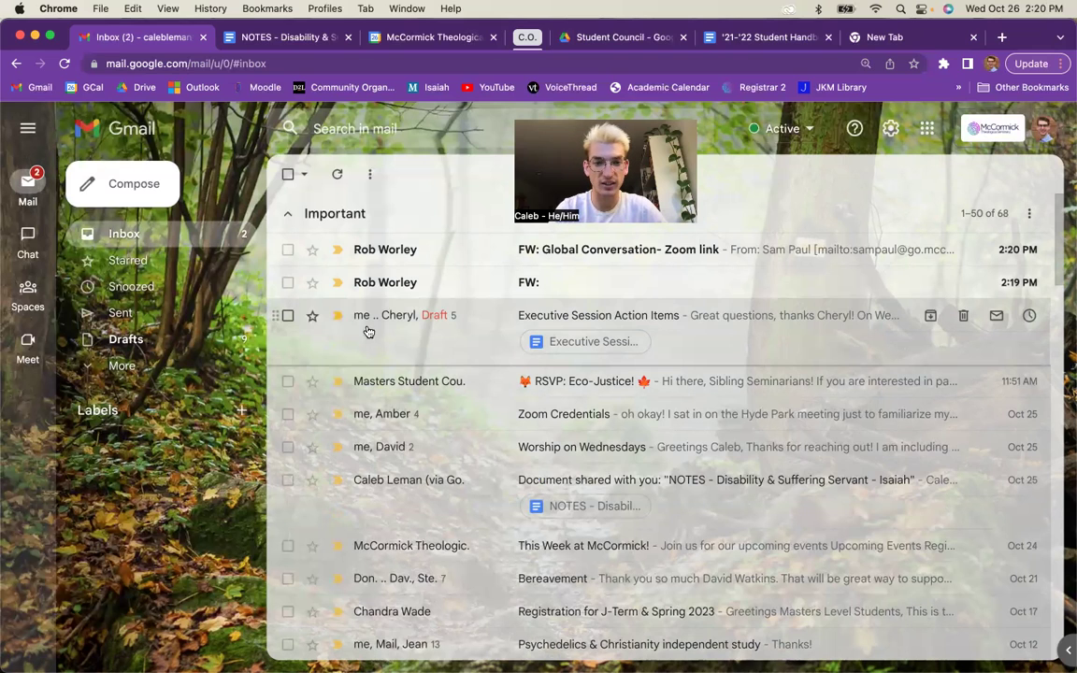
- Archive the two unread forwarded conversations at the top of the Important section
click(288, 282)
click(288, 251)
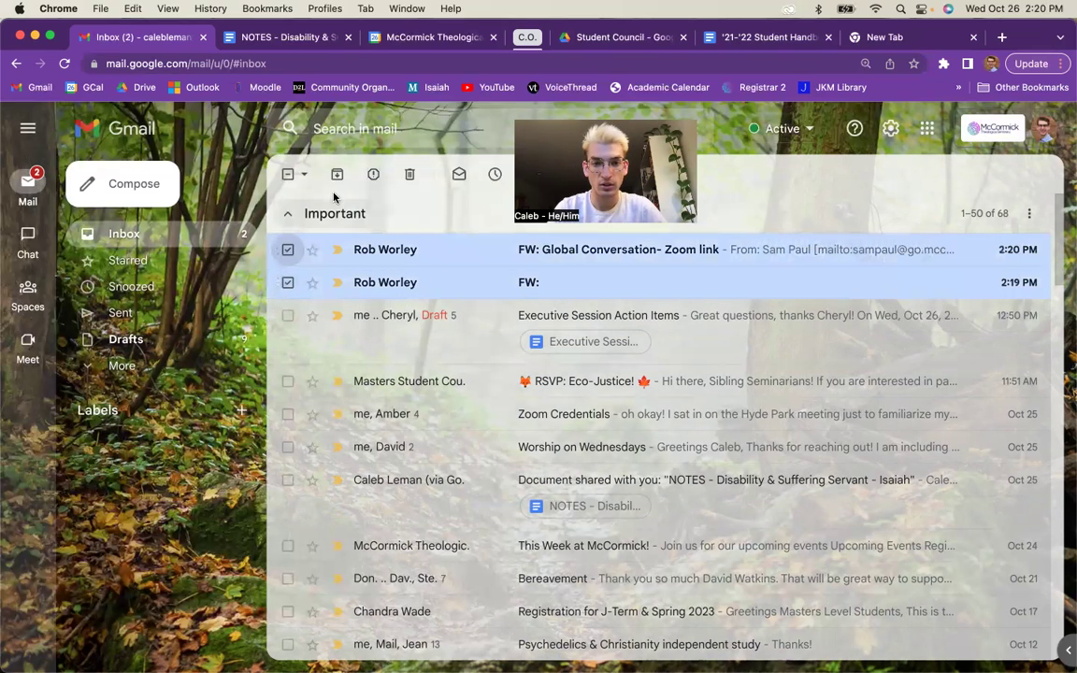
click(338, 174)
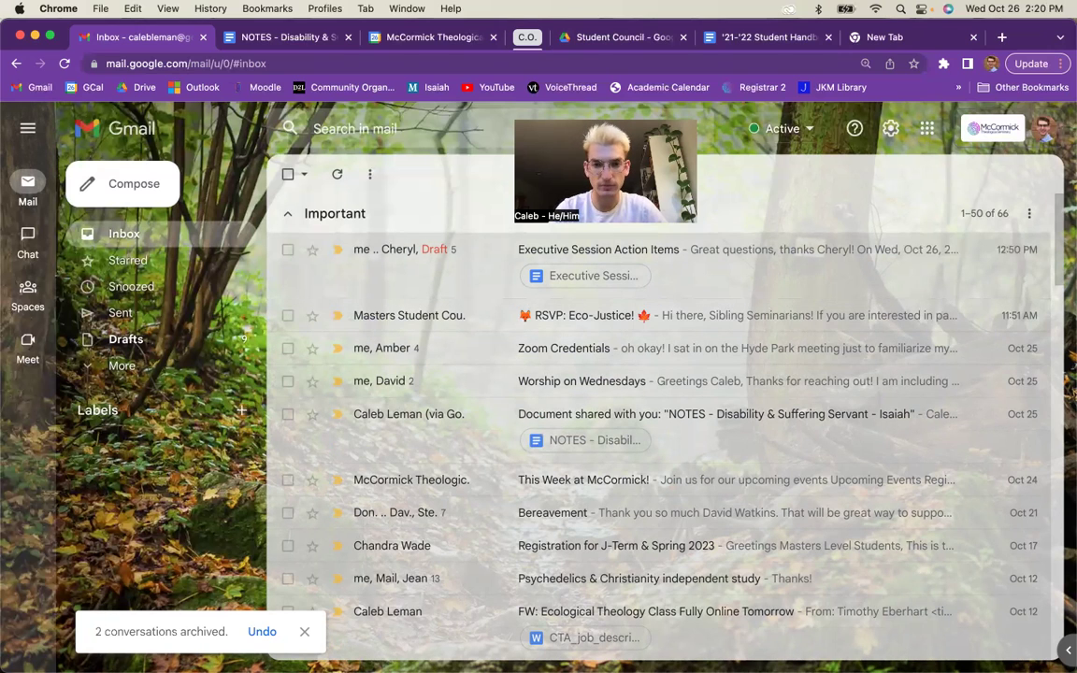
- Open the full mail settings and show the Inbox settings
click(926, 130)
click(925, 130)
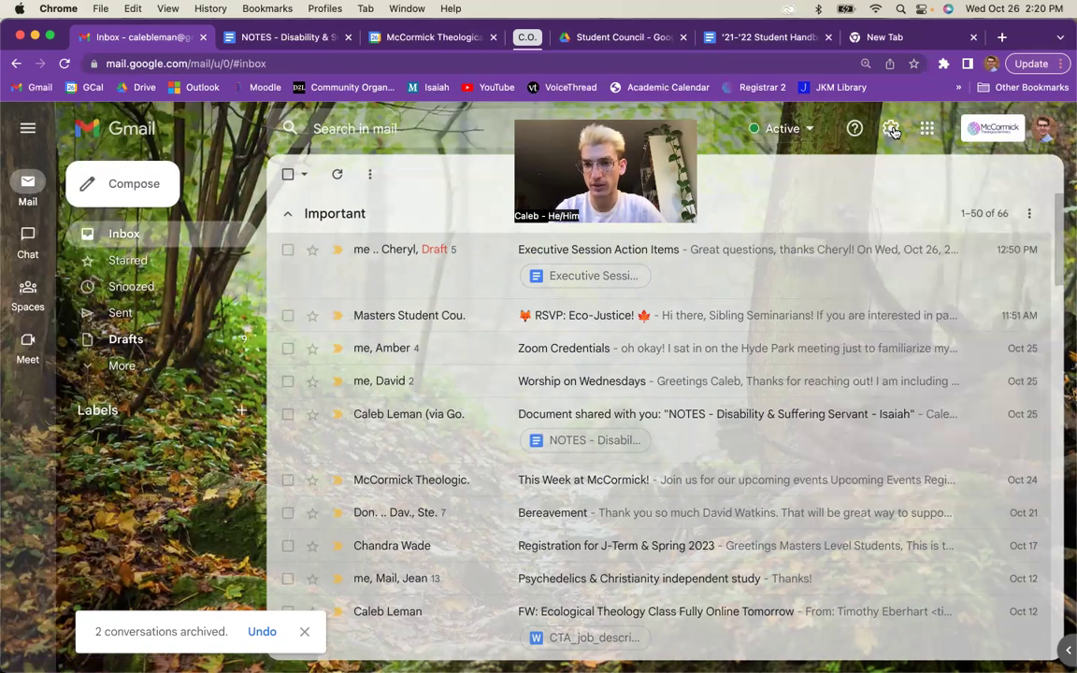
click(892, 130)
click(920, 214)
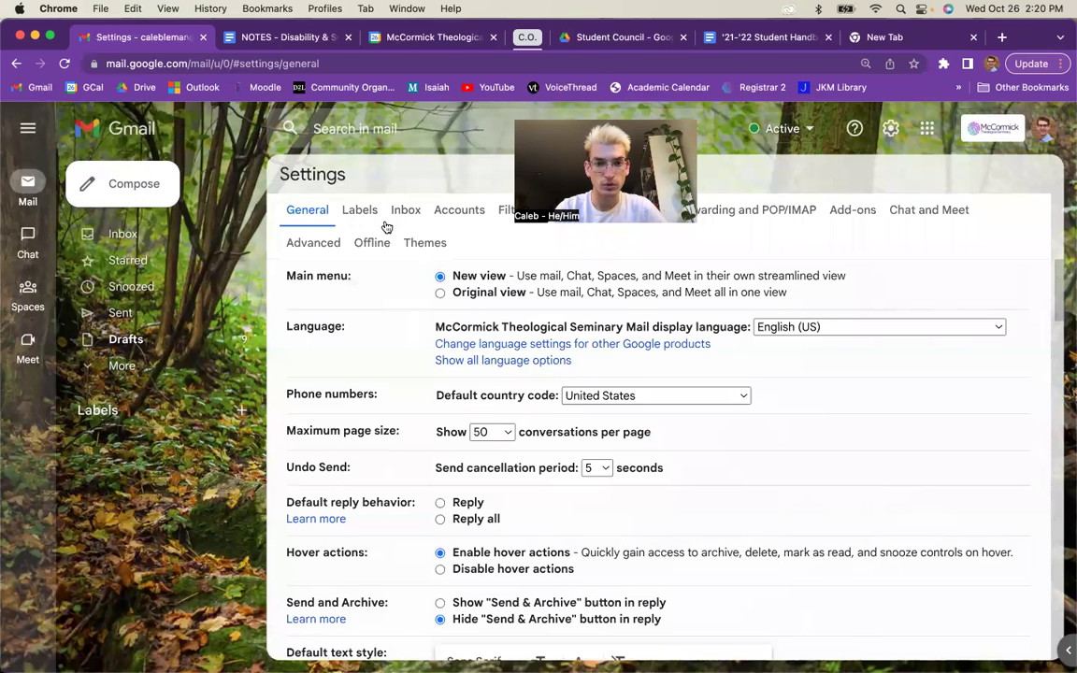
click(395, 214)
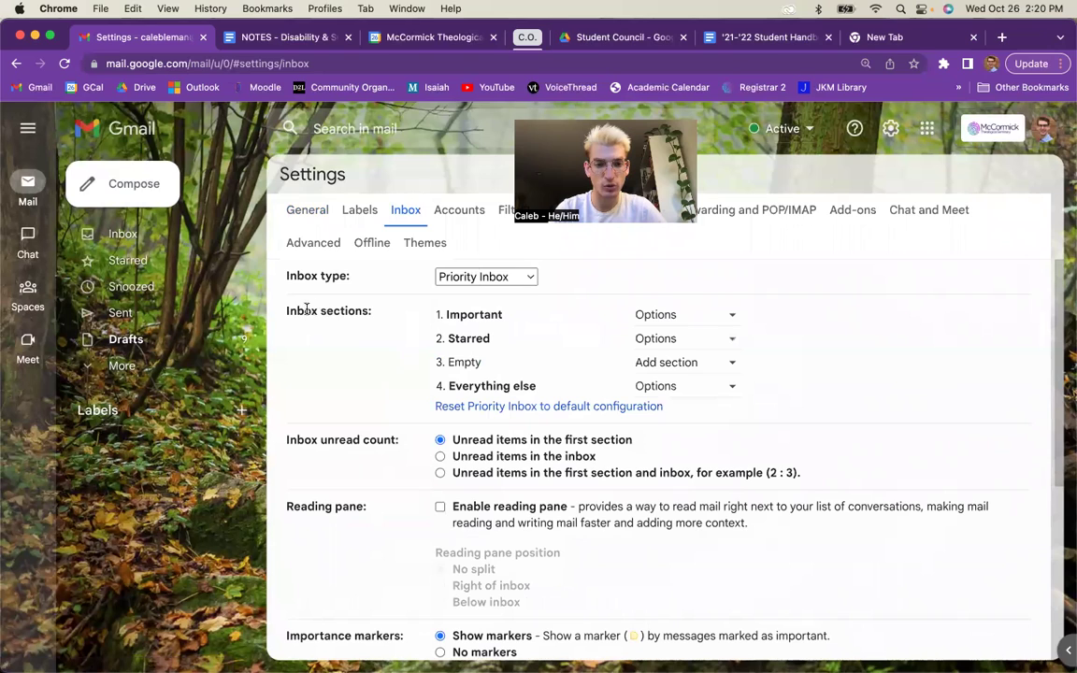
- Examine the Priority Inbox sections and the options offered for the first section, Important
drag(283, 313, 359, 296)
click(396, 324)
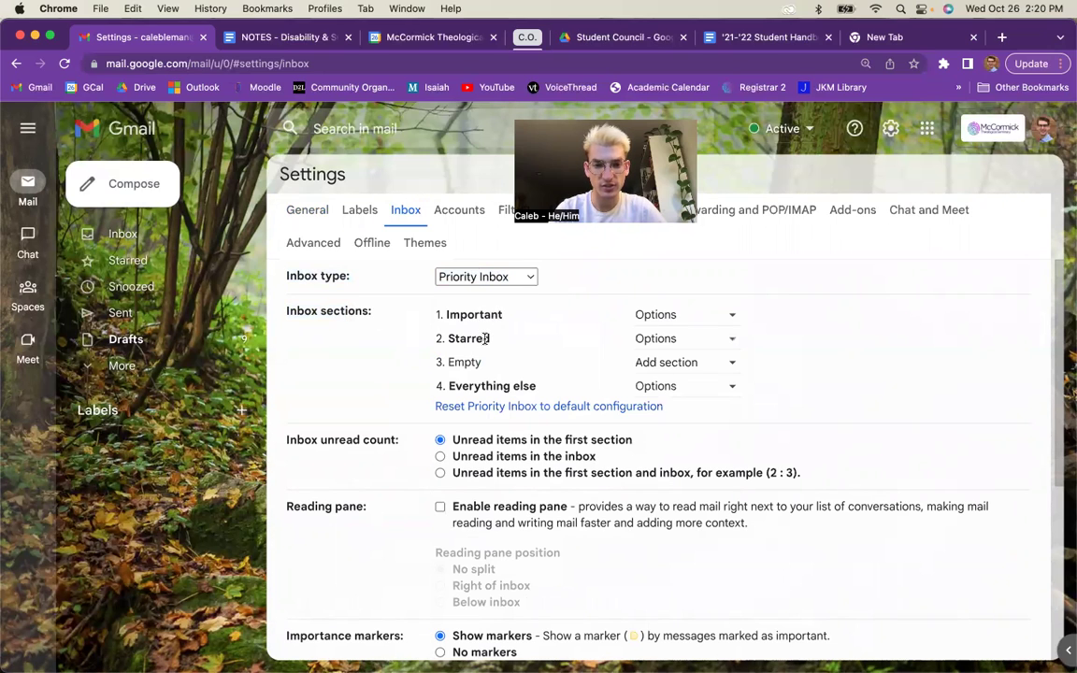
click(652, 314)
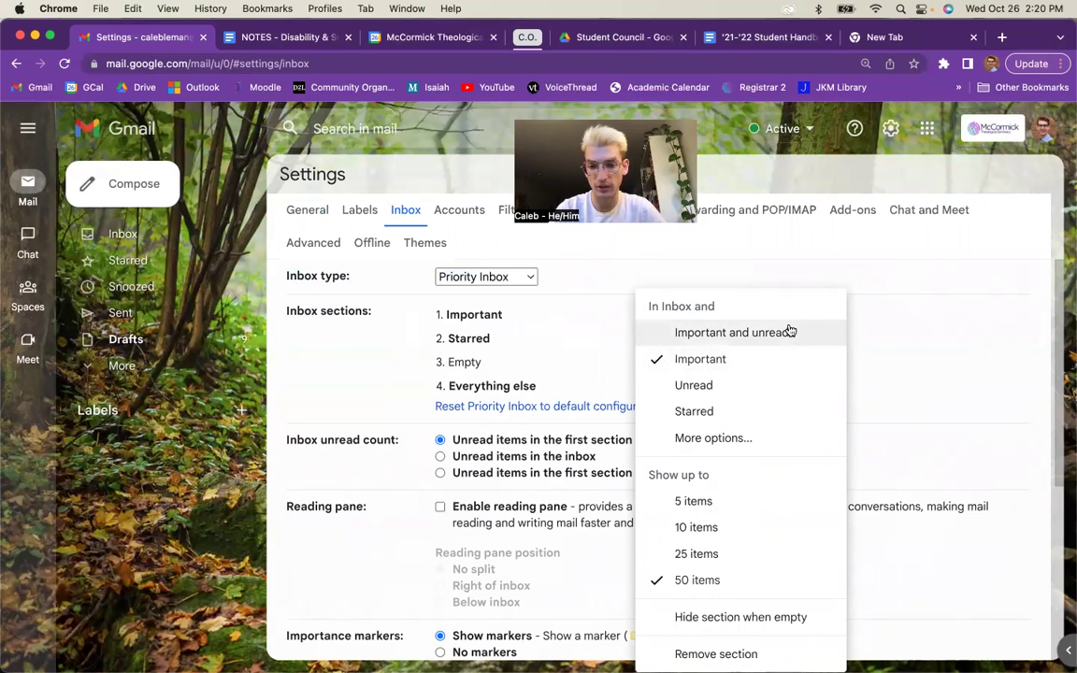
click(909, 333)
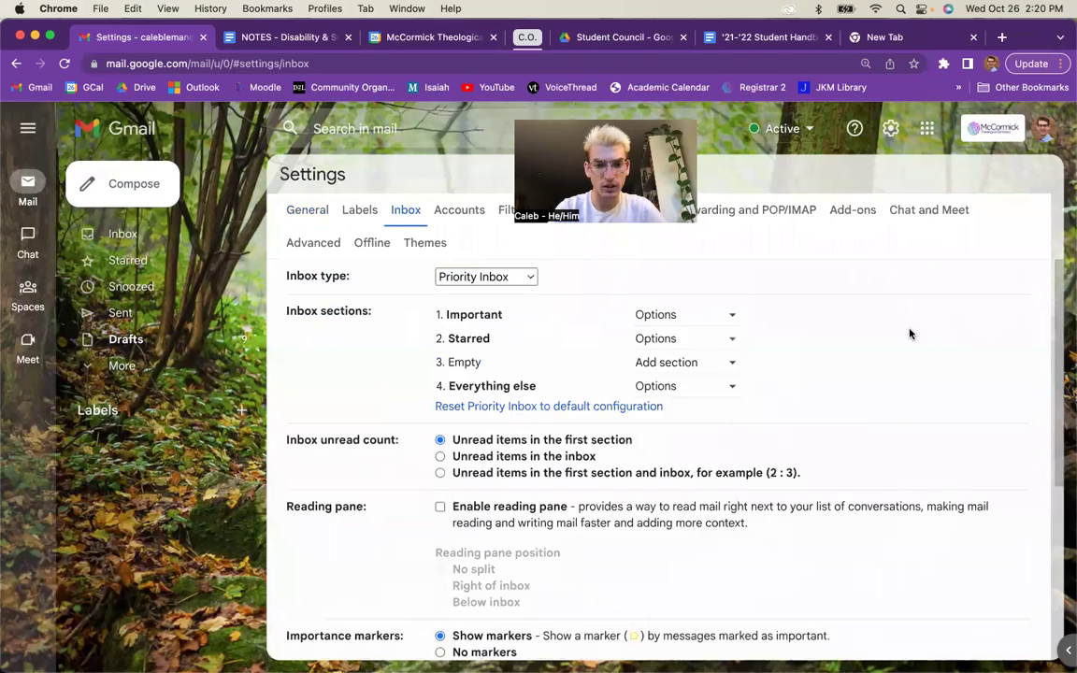
drag(511, 318, 436, 316)
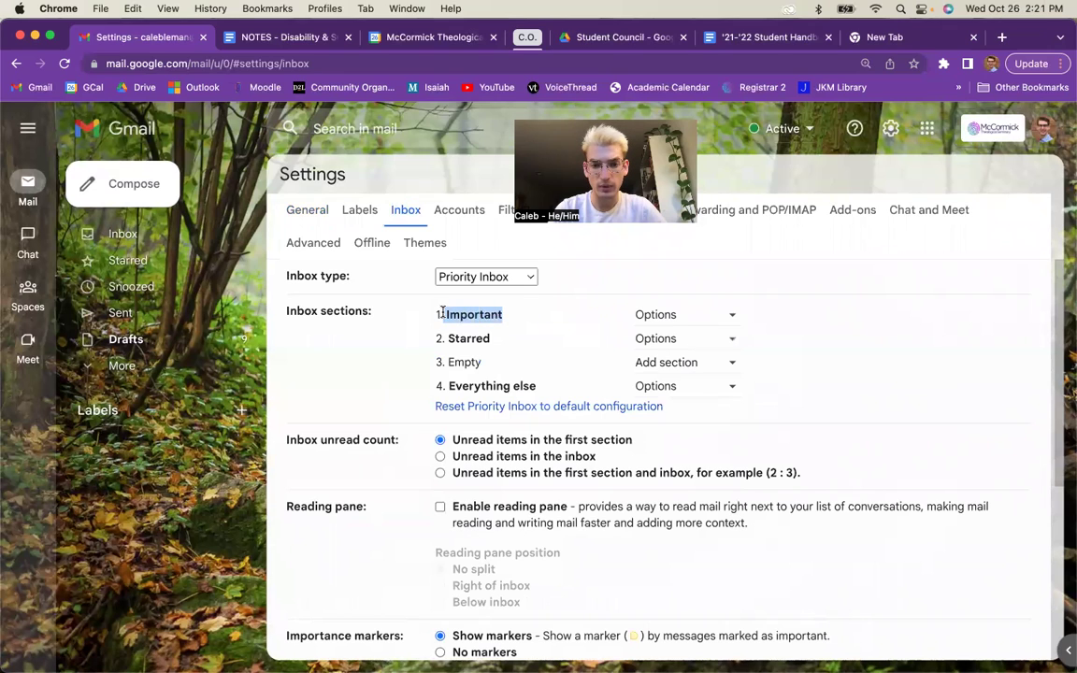
click(521, 322)
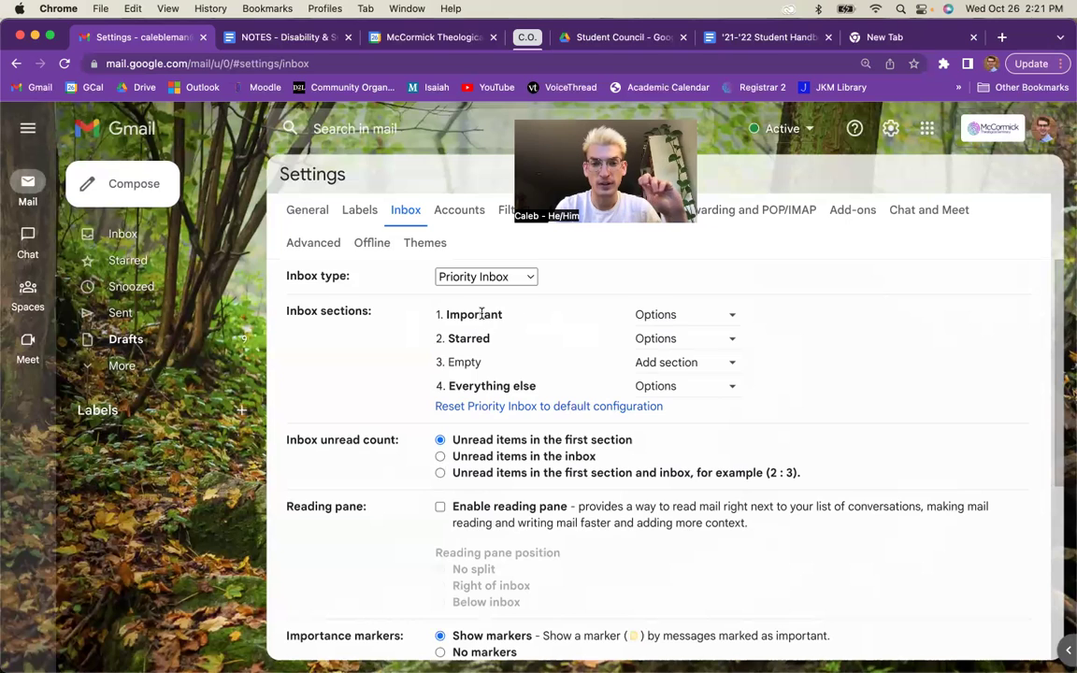
drag(447, 316, 506, 320)
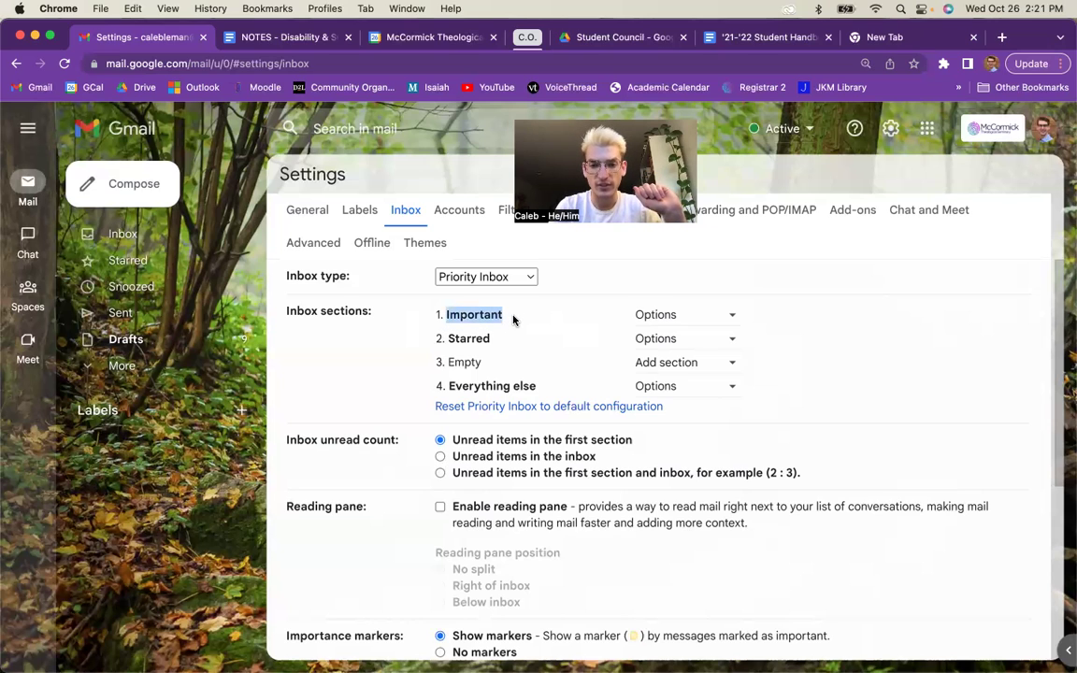
click(513, 318)
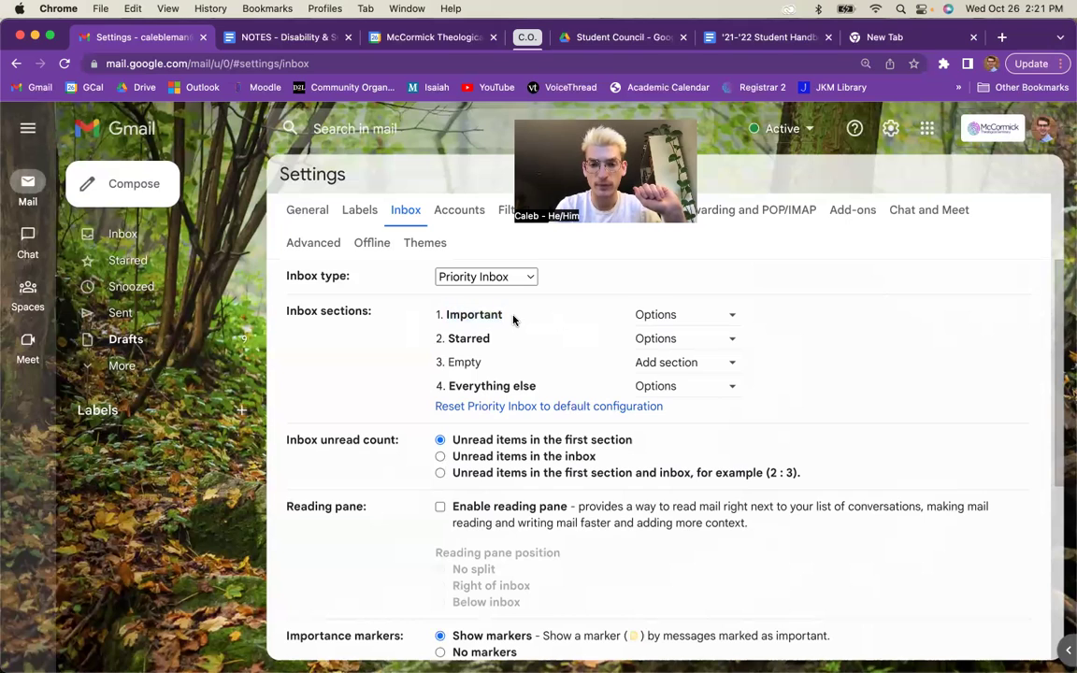
click(661, 315)
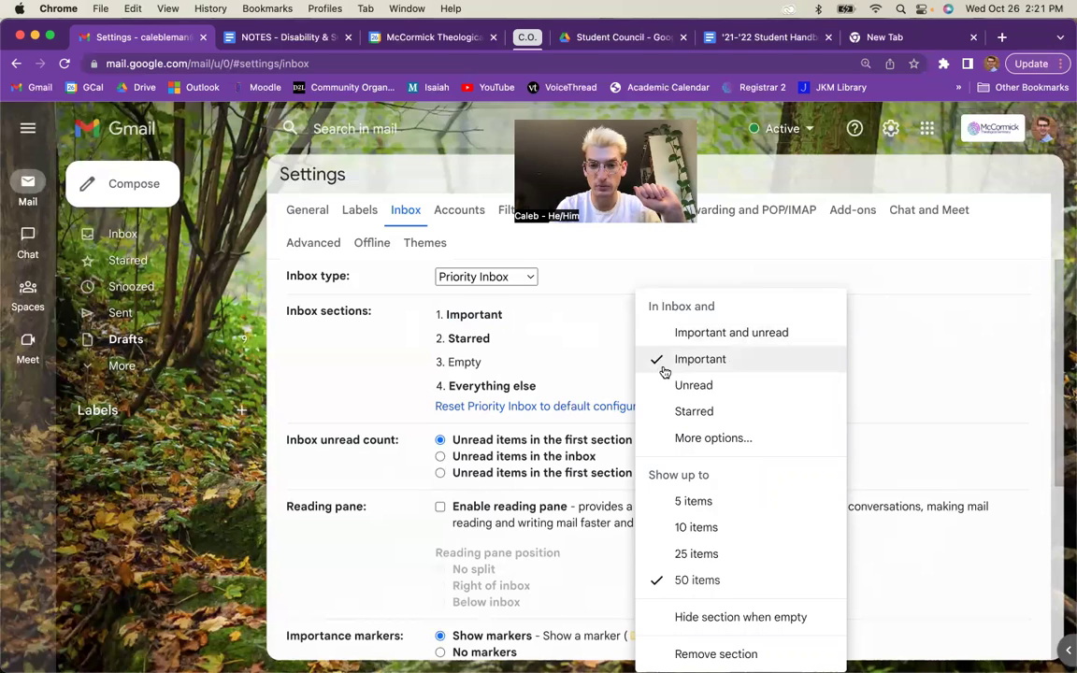
click(512, 377)
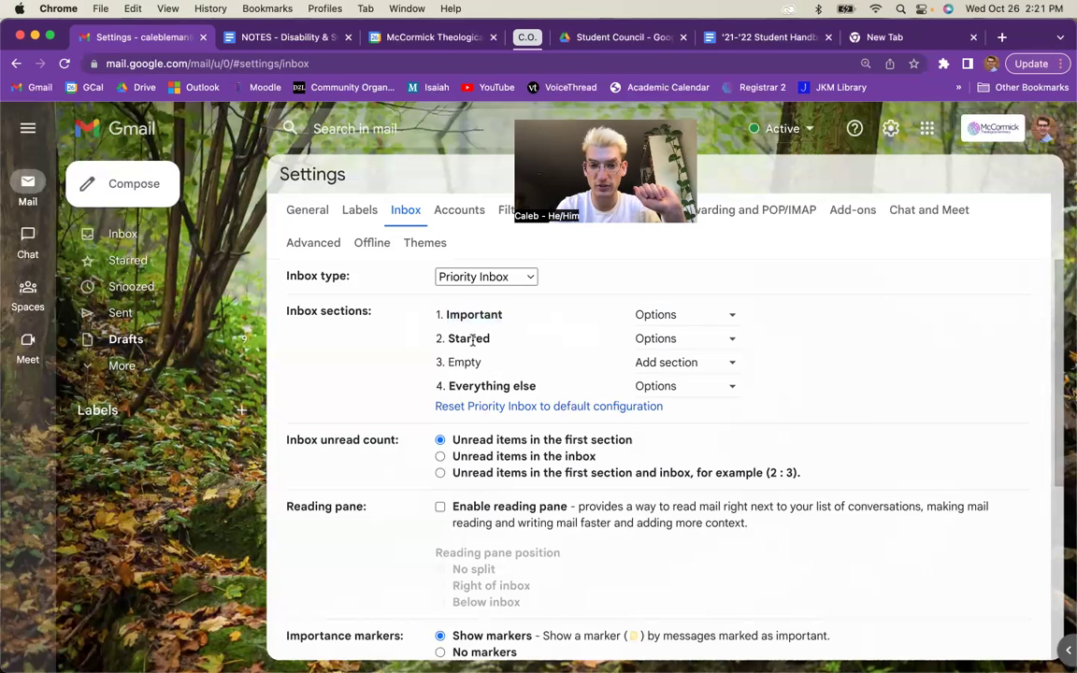
- Set the first three Priority Inbox sections to Important and unread, Important, and Starred, in that order
click(650, 315)
click(687, 333)
click(686, 344)
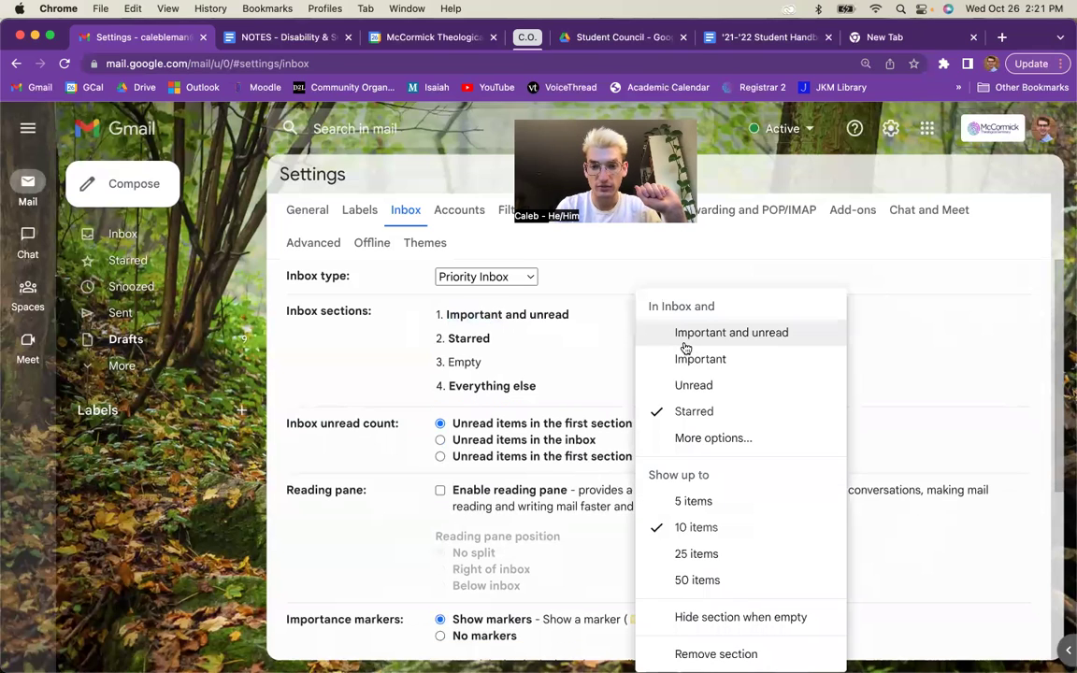
click(692, 359)
click(690, 363)
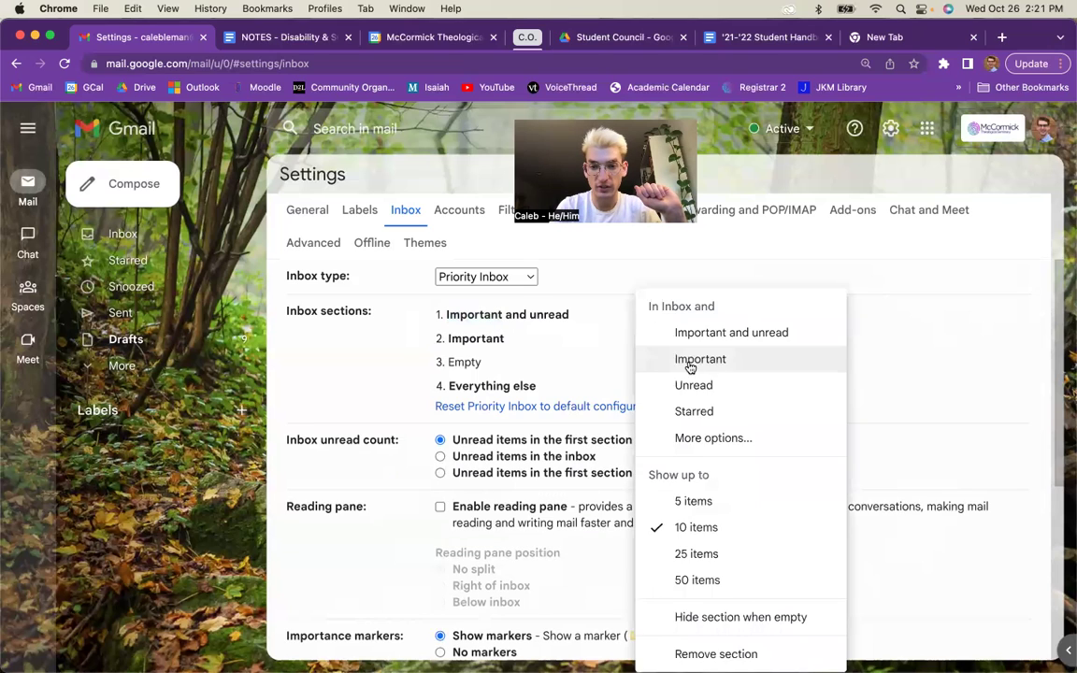
click(694, 412)
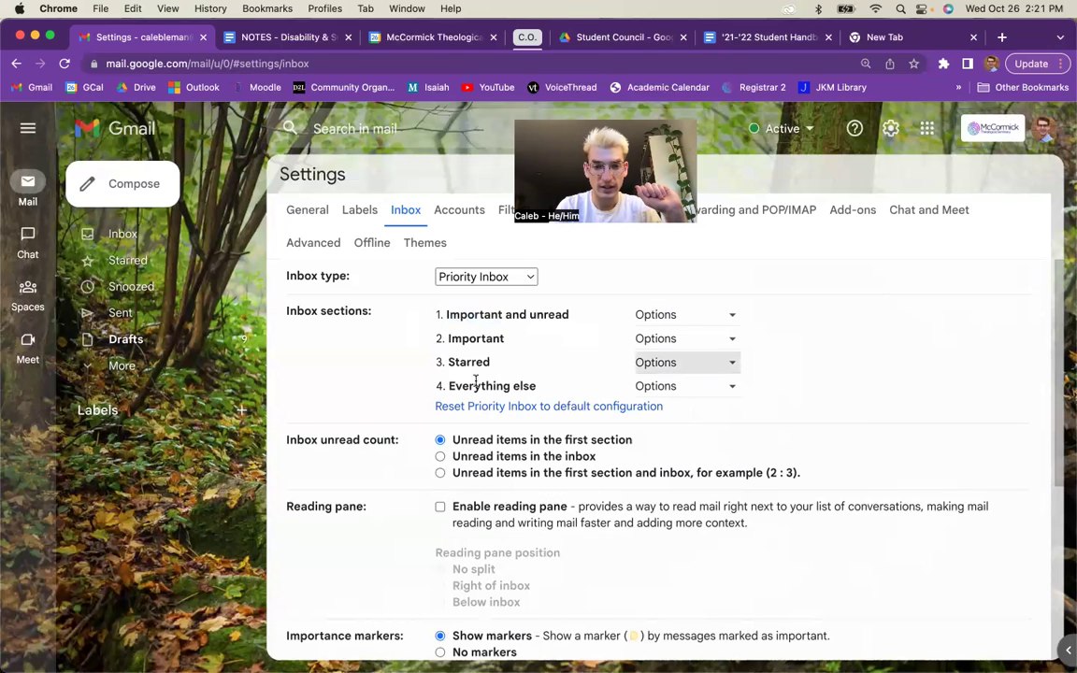
- Save the changes to the inbox settings
drag(446, 385, 559, 386)
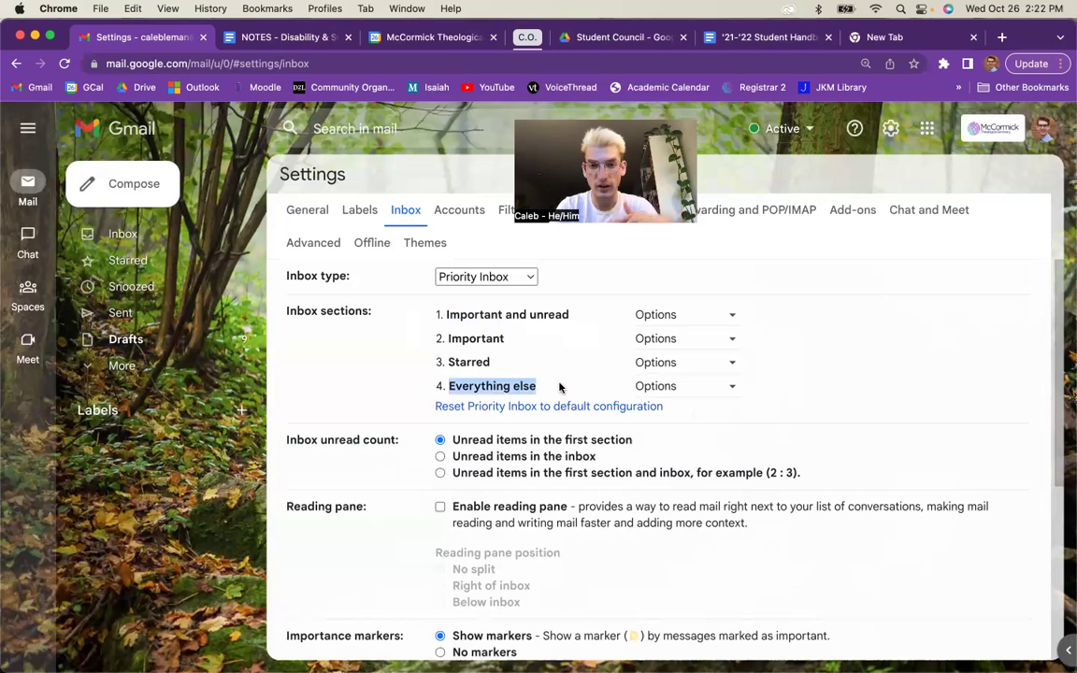
click(544, 380)
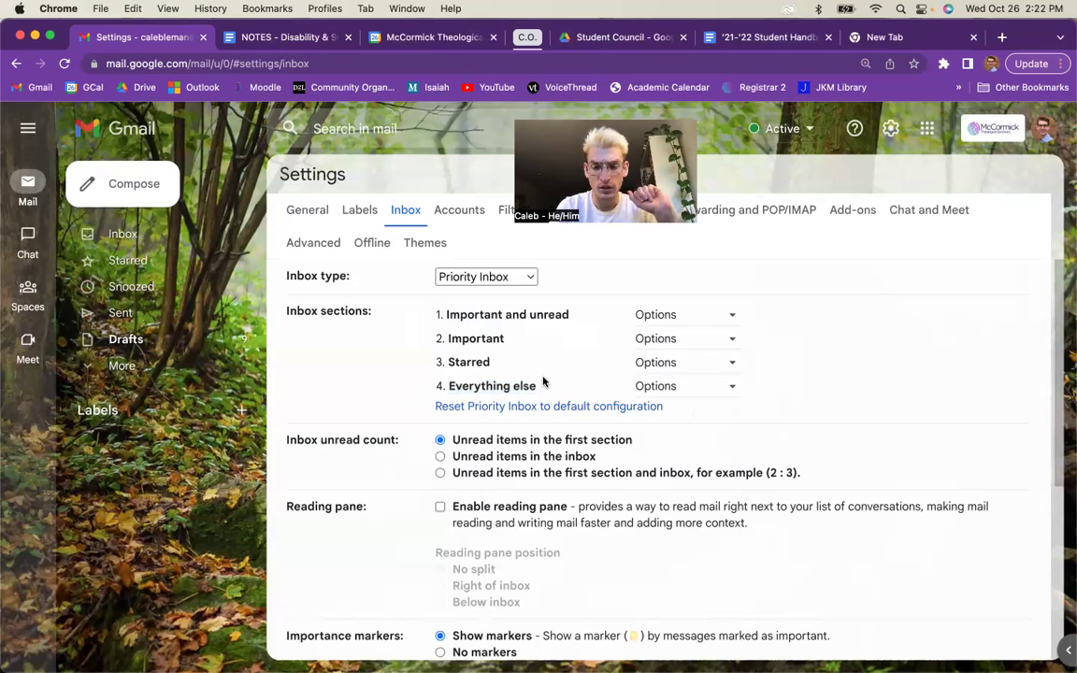
scroll(540, 380, down, 5)
click(626, 572)
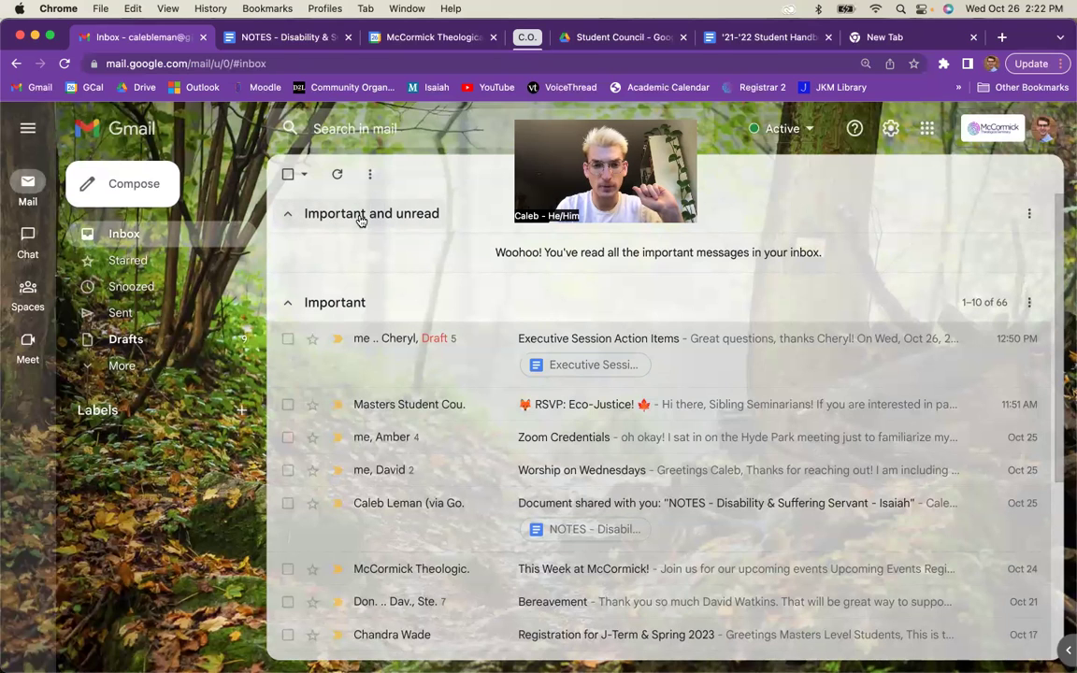
- Review the rearranged inbox from the Important and unread section down to Everything else
scroll(368, 220, down, 2)
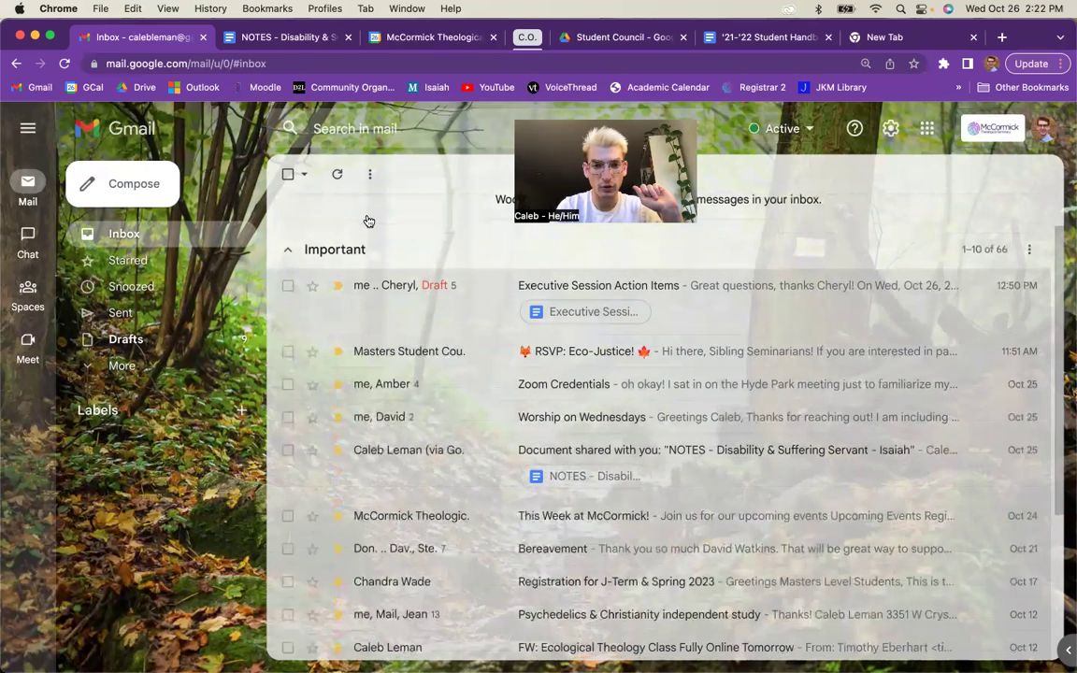
scroll(345, 269, down, 4)
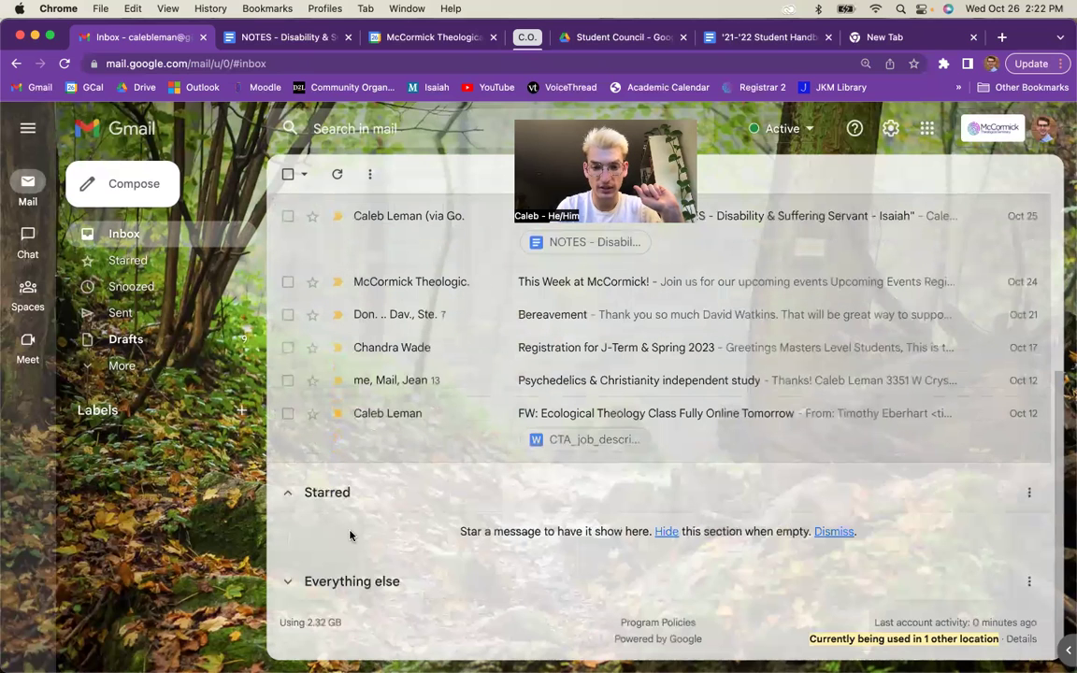
scroll(352, 579, up, 6)
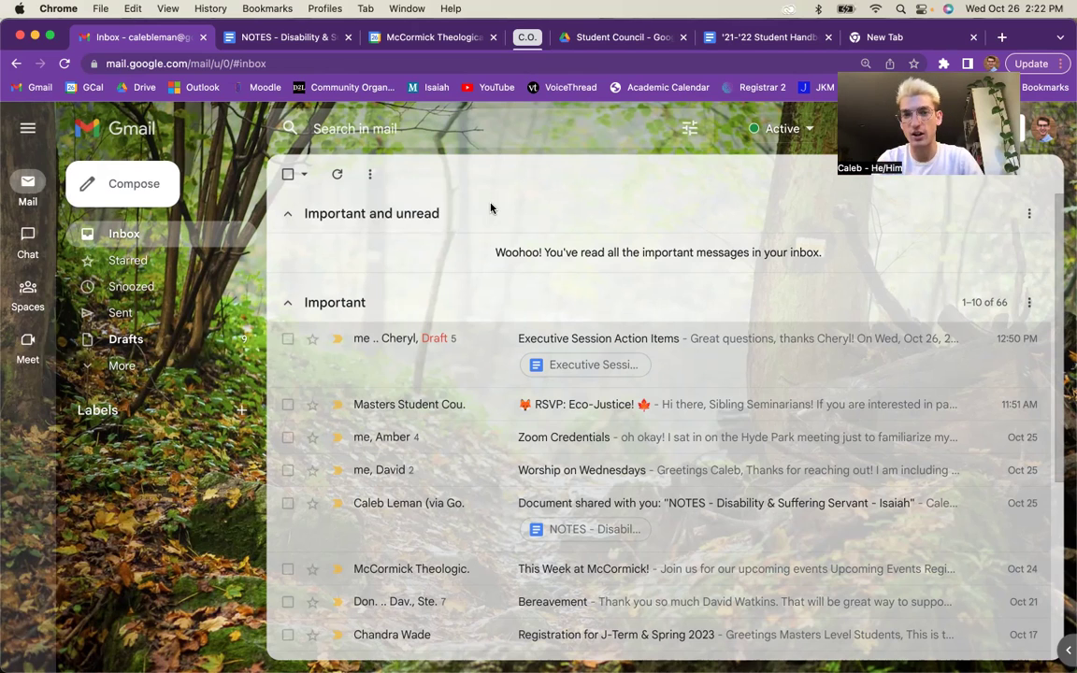
scroll(503, 327, down, 5)
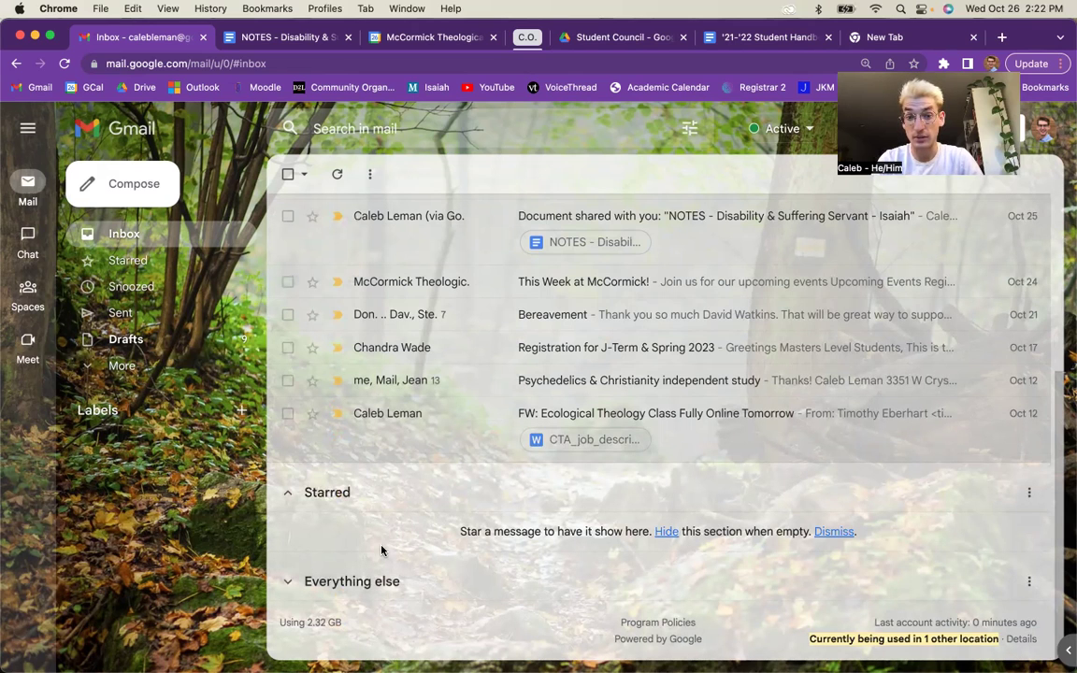
scroll(381, 550, up, 5)
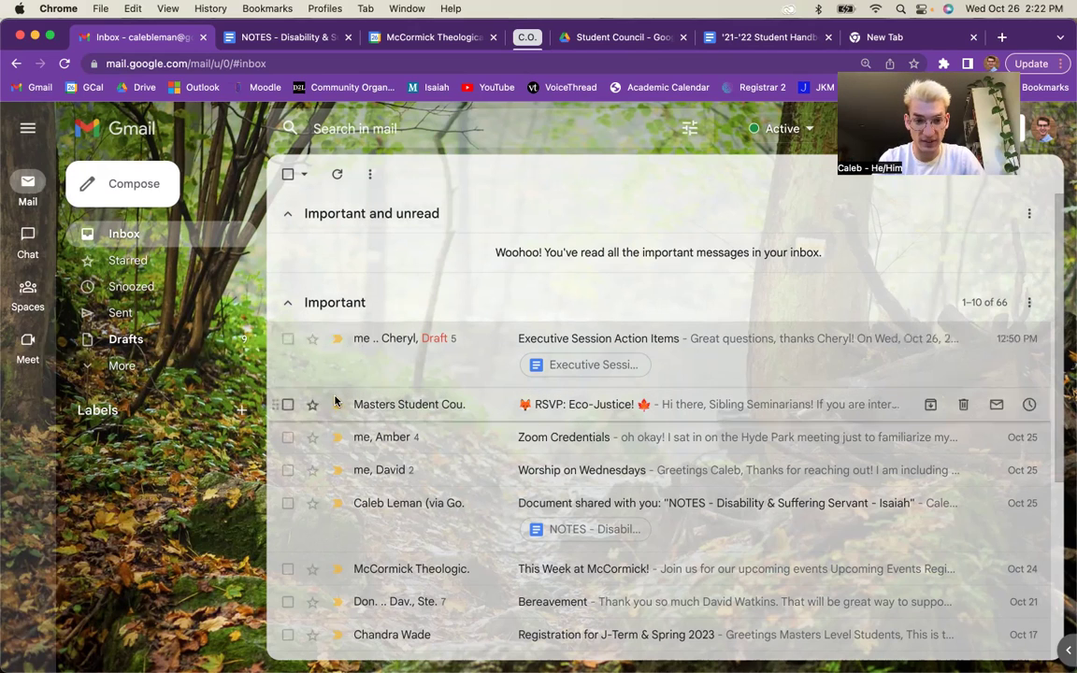
- Mark the "Executive Session Action Items" conversation as not important and undo that change
click(337, 341)
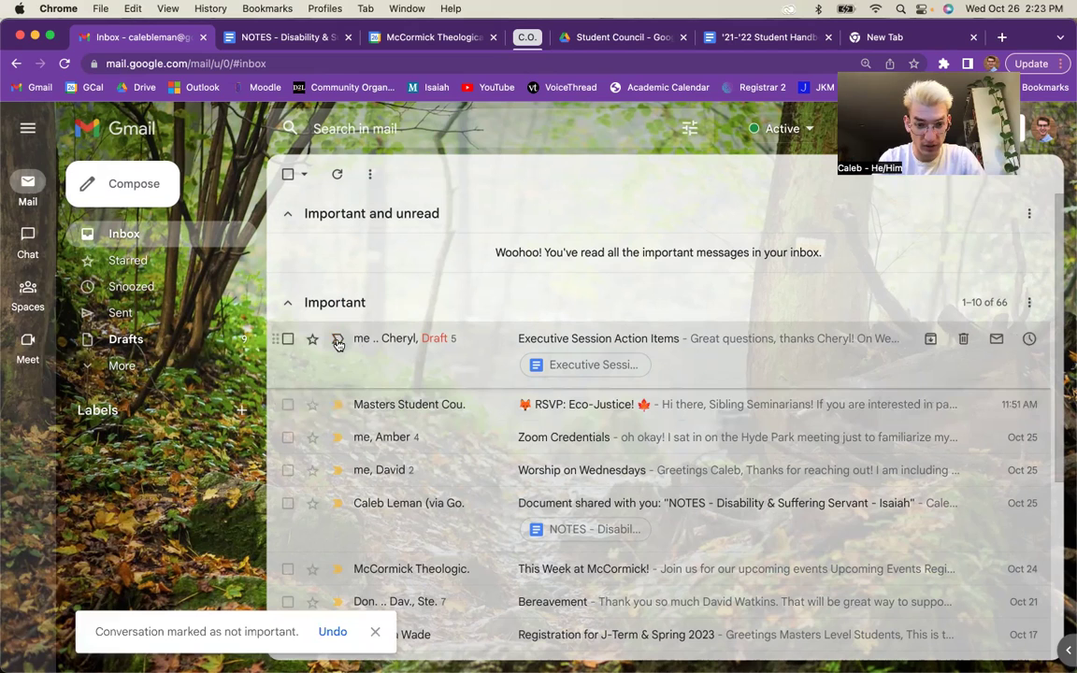
click(334, 630)
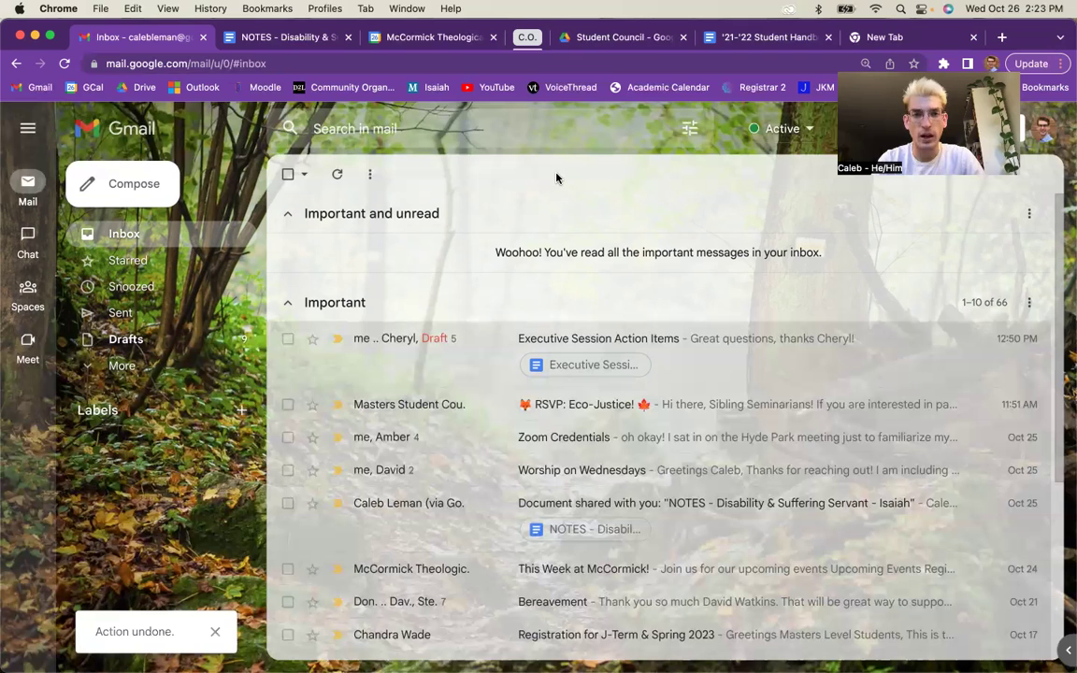
- Search the mail for label:all to list every message, including archived ones
click(394, 130)
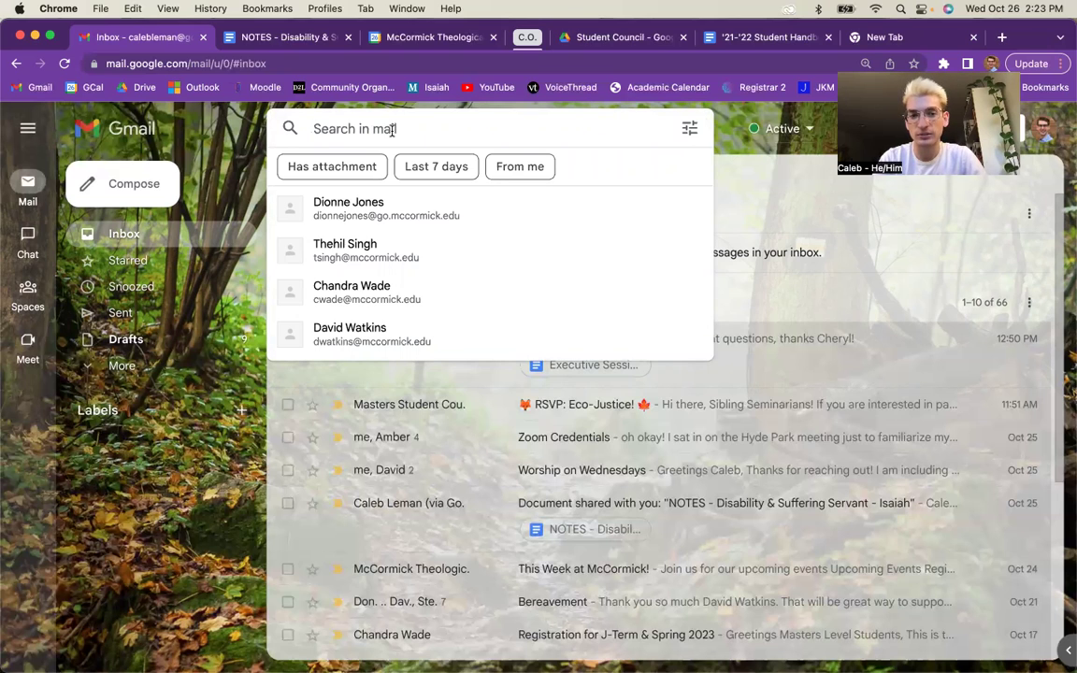
text(labe)
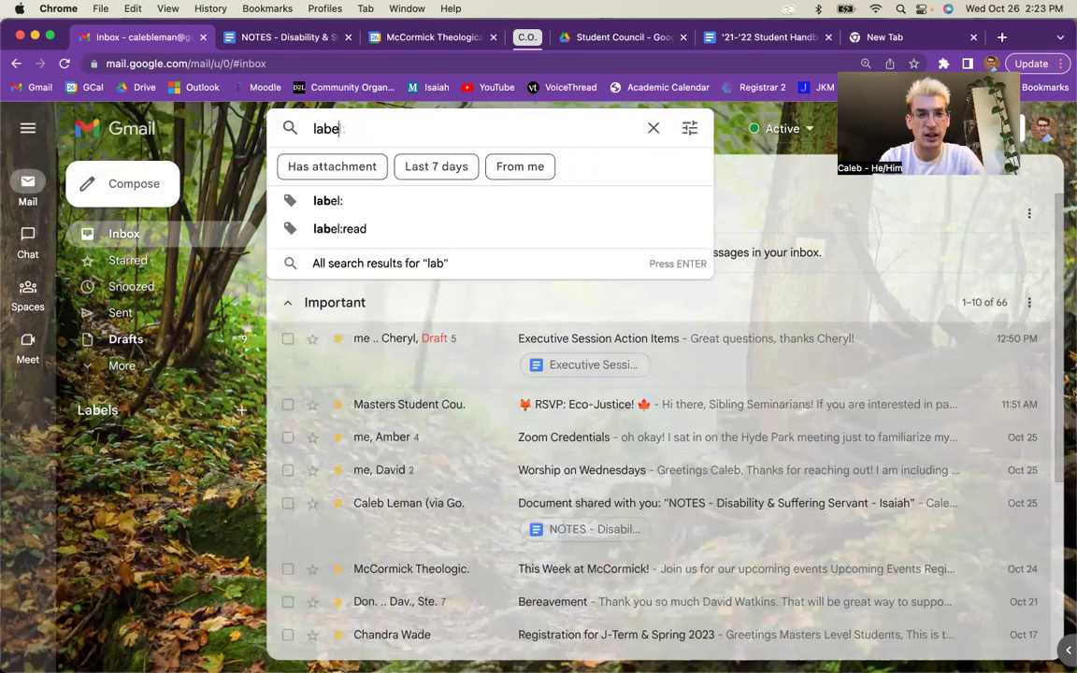
text(l:all)
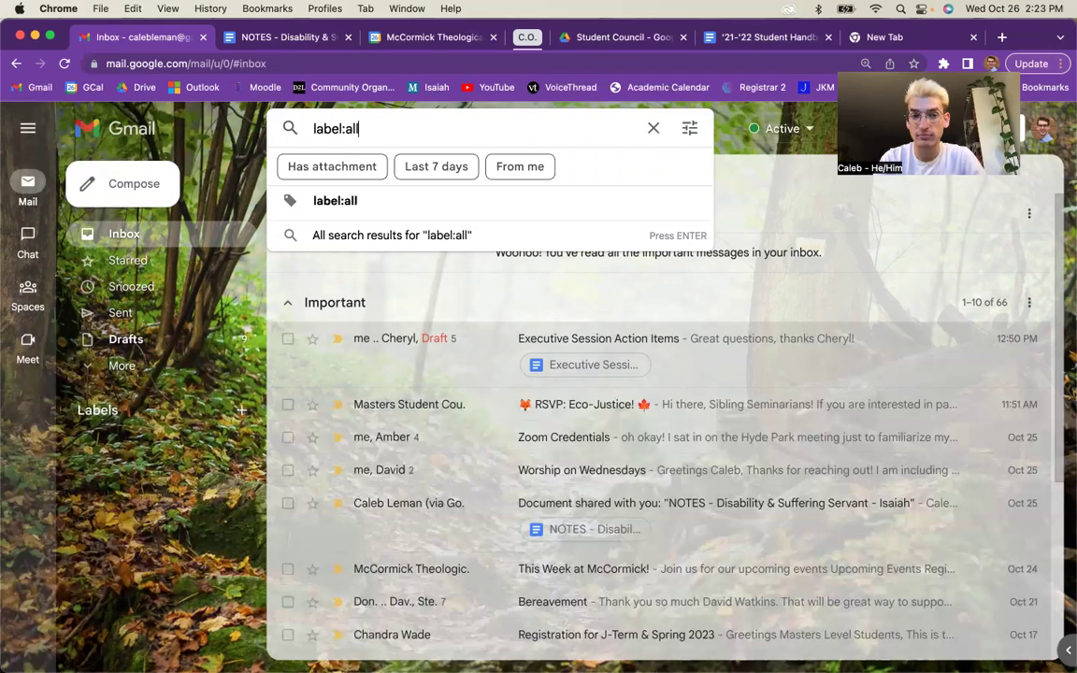
key(Return)
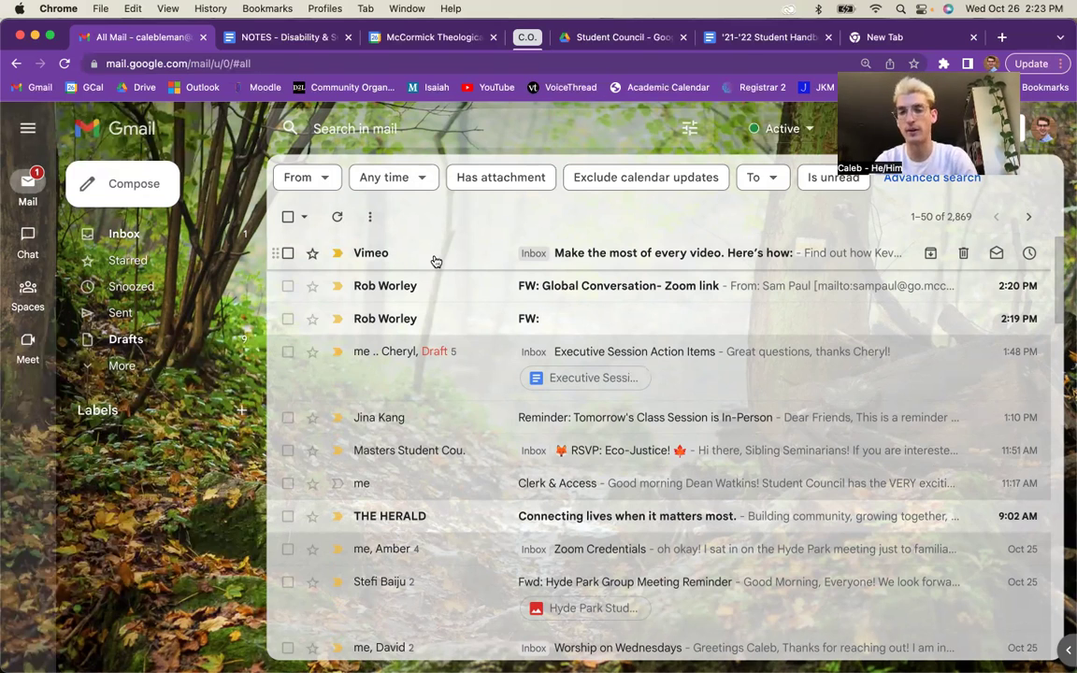
- In the inbox, mark the Vimeo "Make the most of every video" conversation as not important and archive it
click(177, 233)
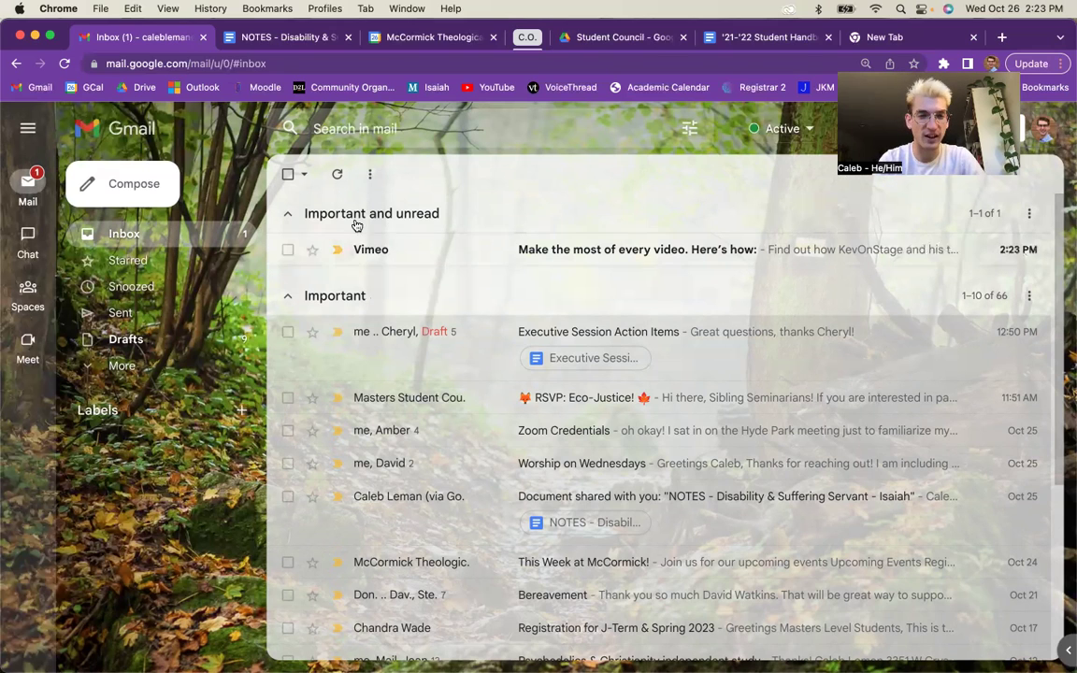
click(338, 250)
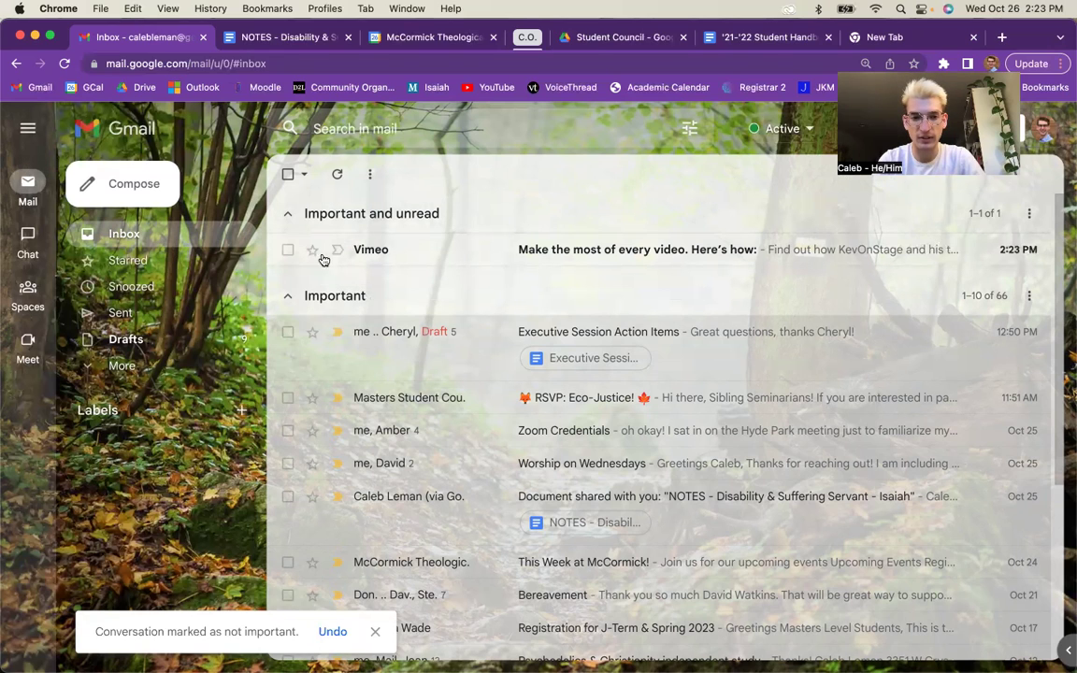
click(288, 249)
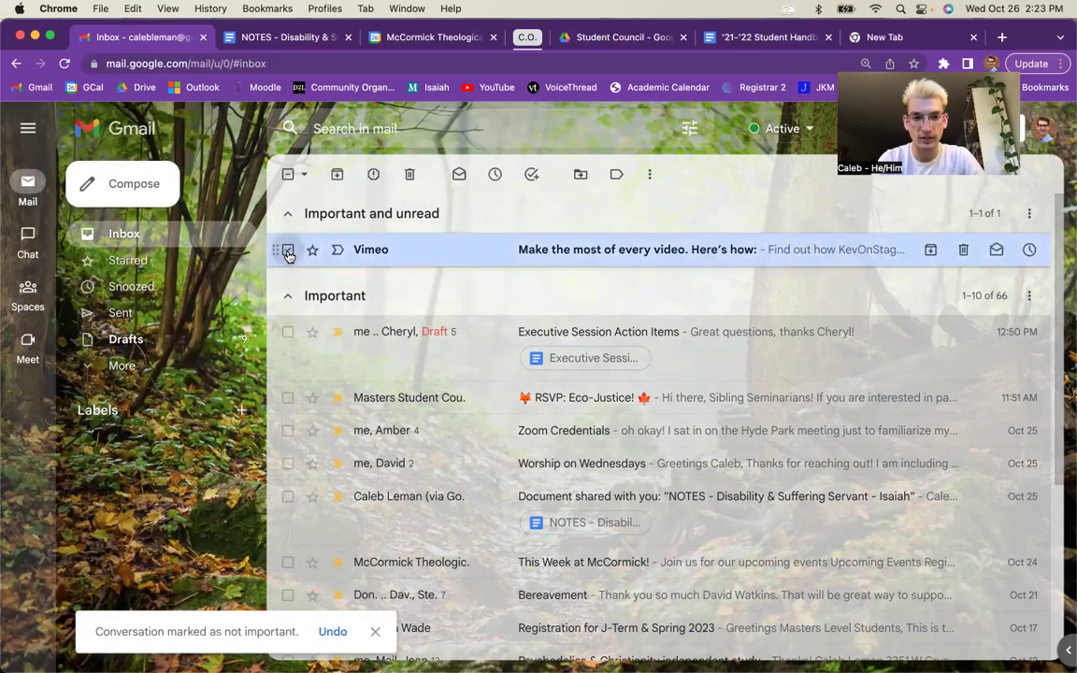
click(338, 174)
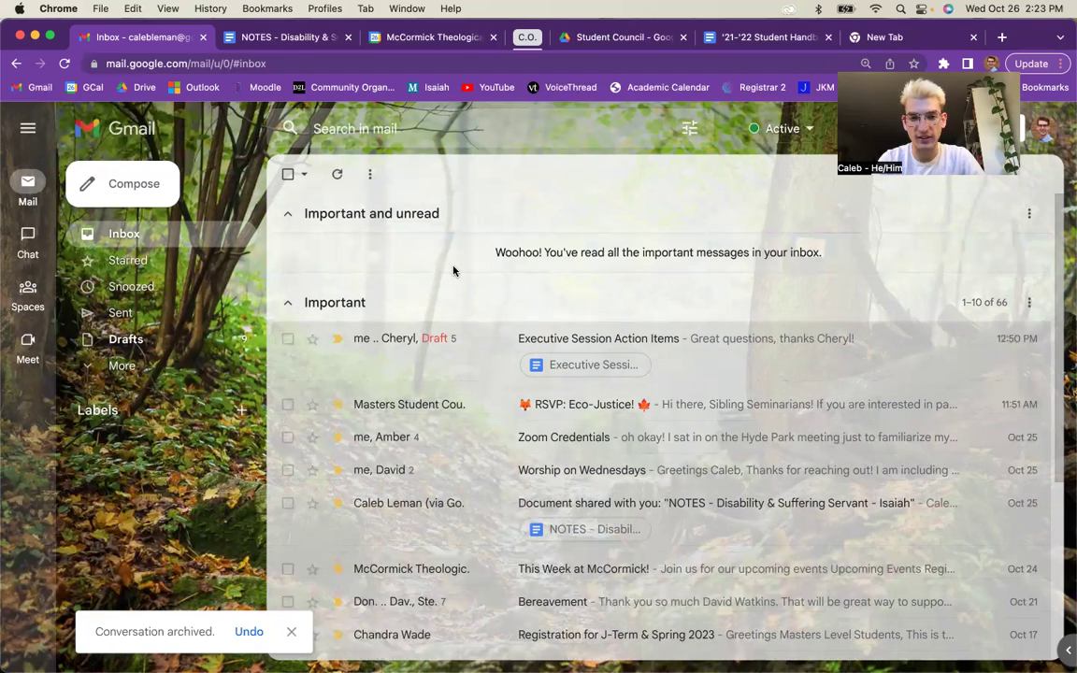
scroll(408, 239, down, 5)
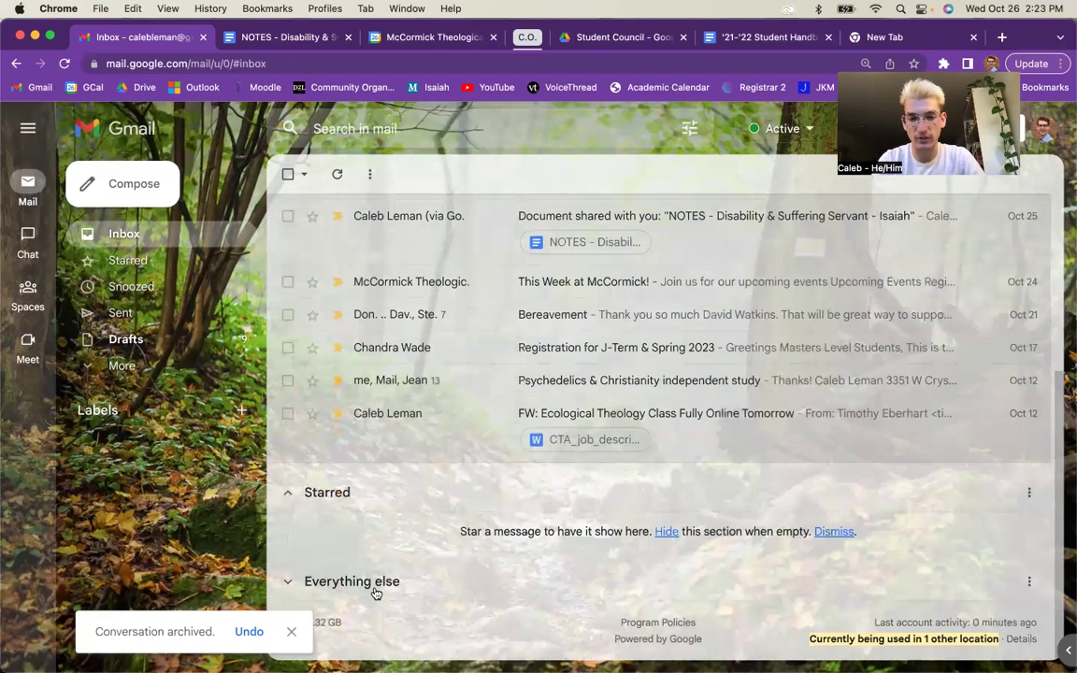
scroll(391, 439, up, 5)
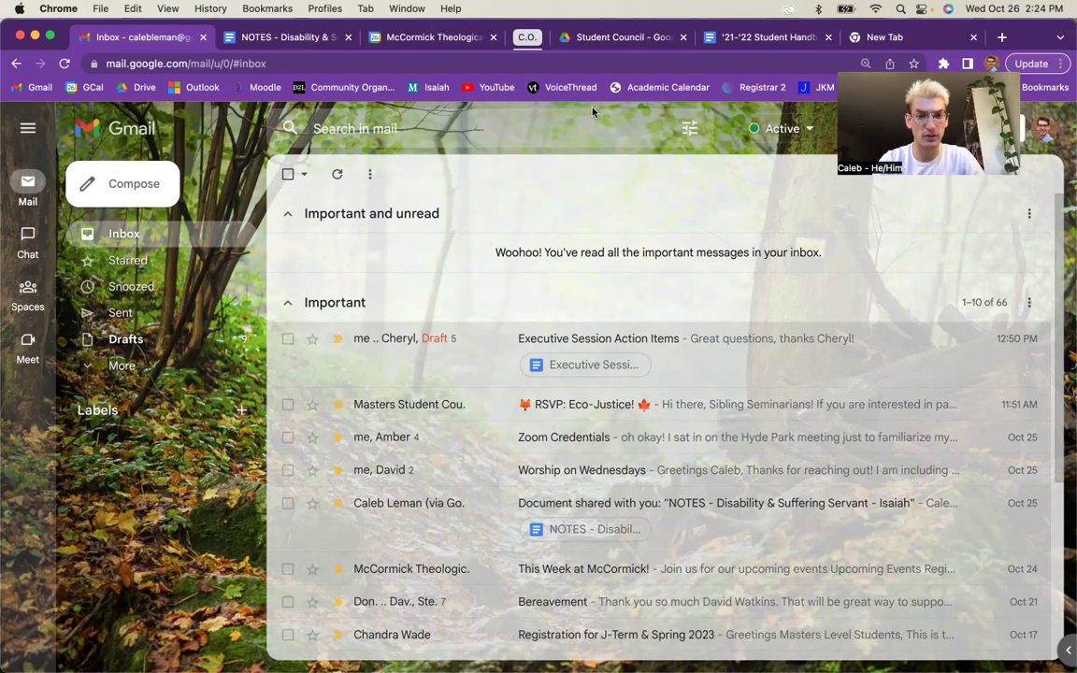
- Look through the full General settings down to the vacation responder for the Send & Archive option and return to the inbox
click(888, 129)
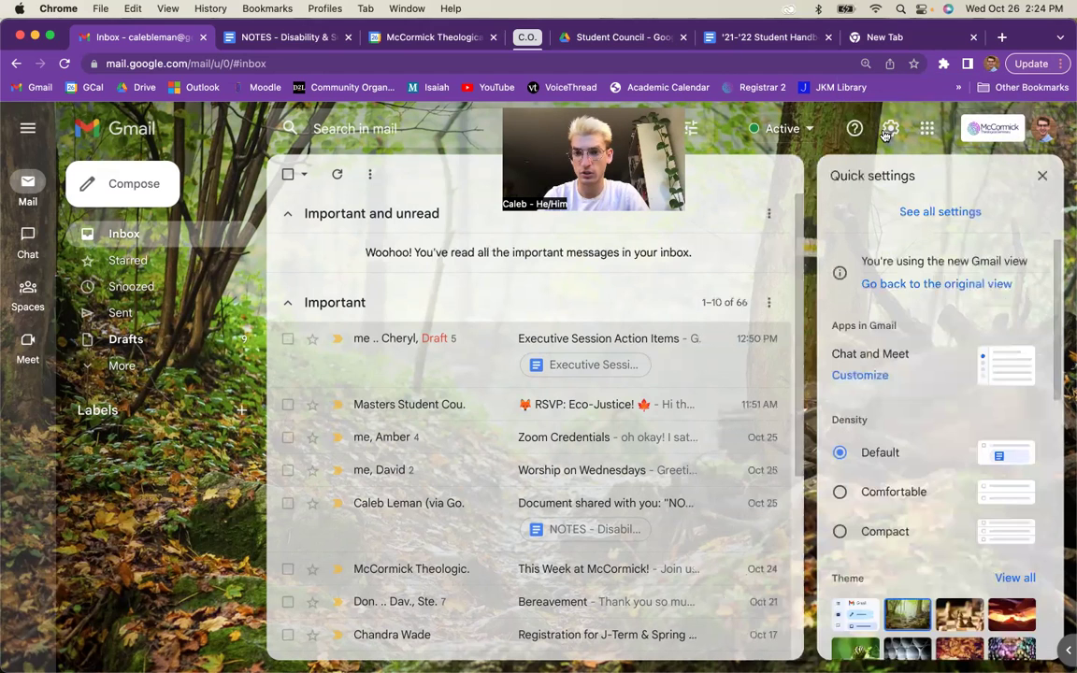
click(911, 211)
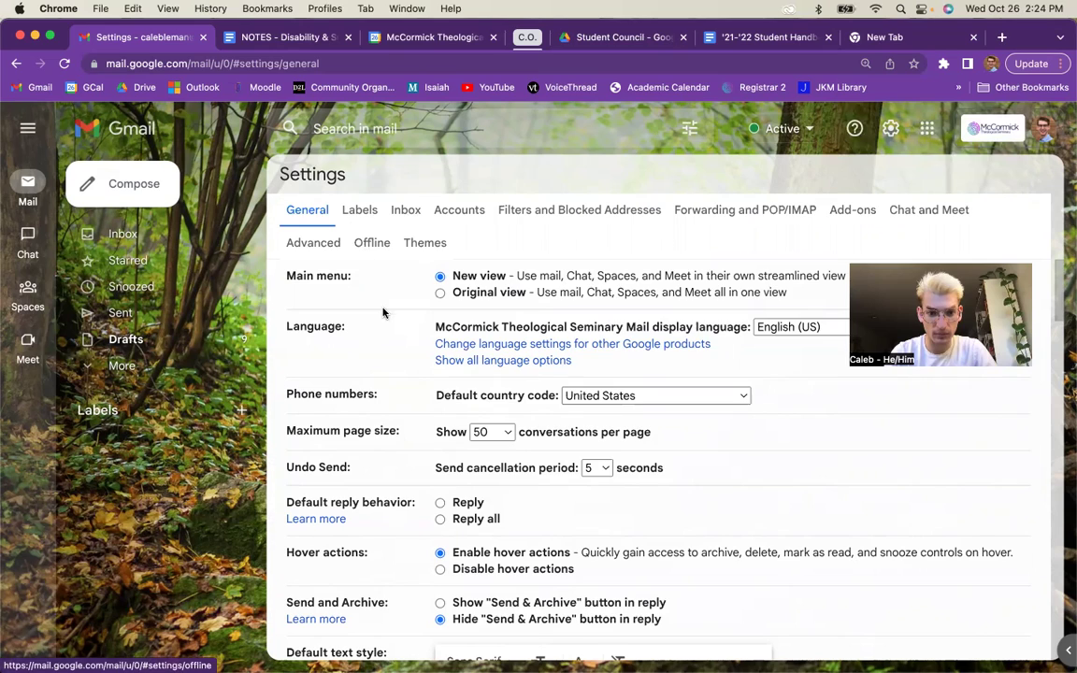
scroll(382, 312, down, 5)
scroll(382, 312, down, 7)
scroll(382, 312, down, 9)
scroll(383, 312, down, 8)
scroll(383, 312, down, 5)
scroll(382, 312, down, 8)
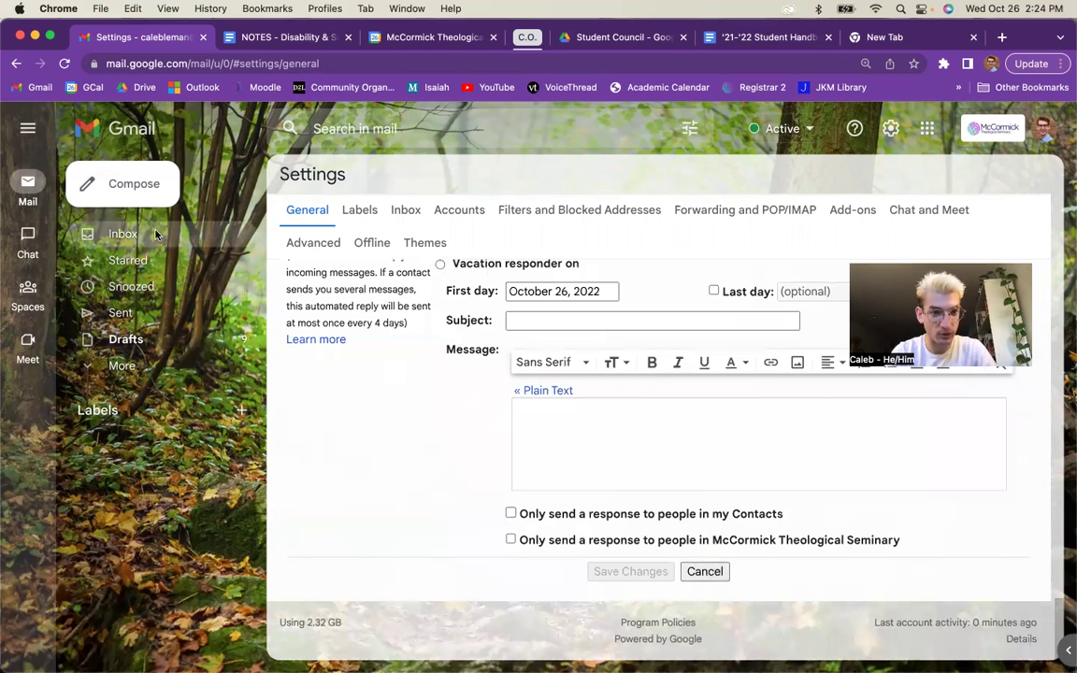
click(122, 235)
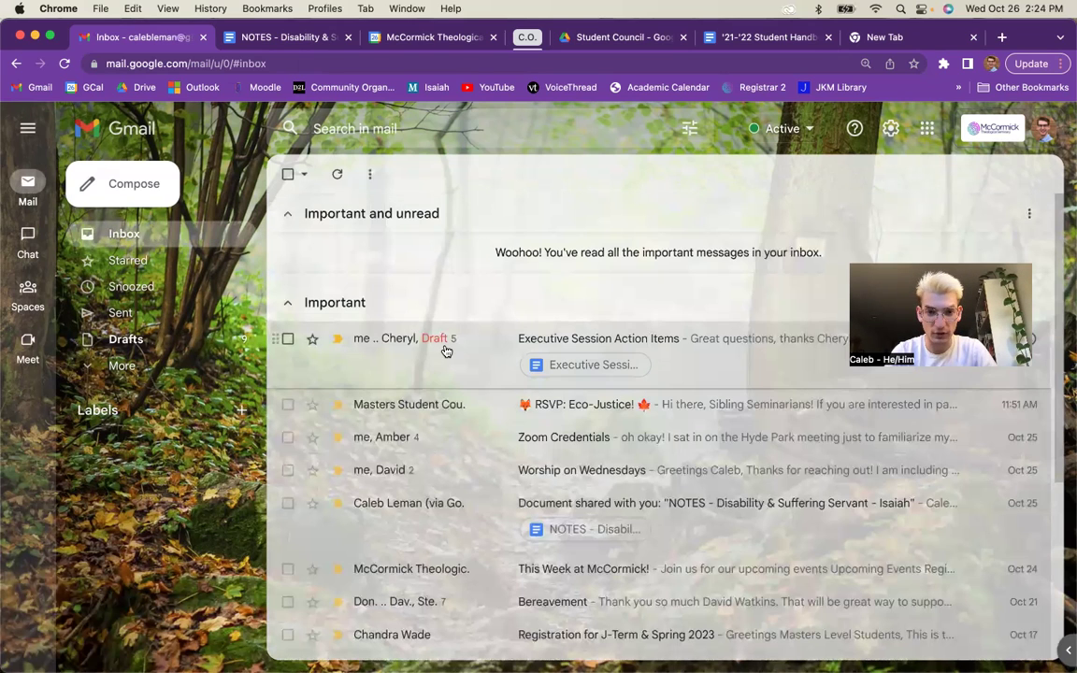
- Open the "Executive Session Action Items" conversation to check the draft reply's additional send options, and return to the inbox
click(446, 351)
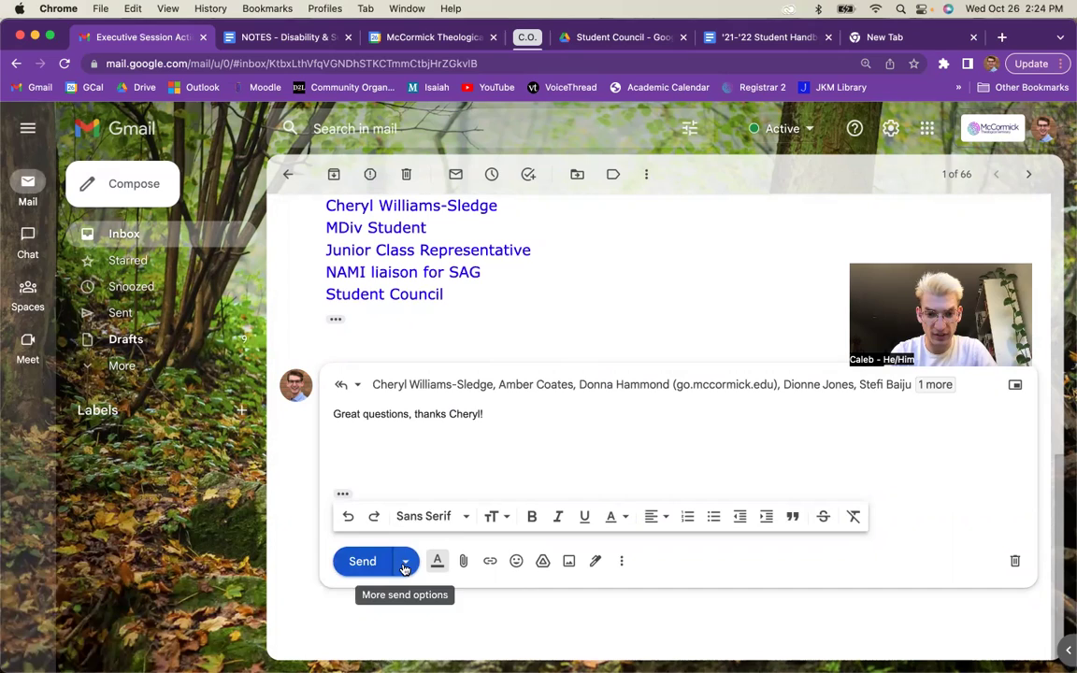
click(404, 563)
key(Escape)
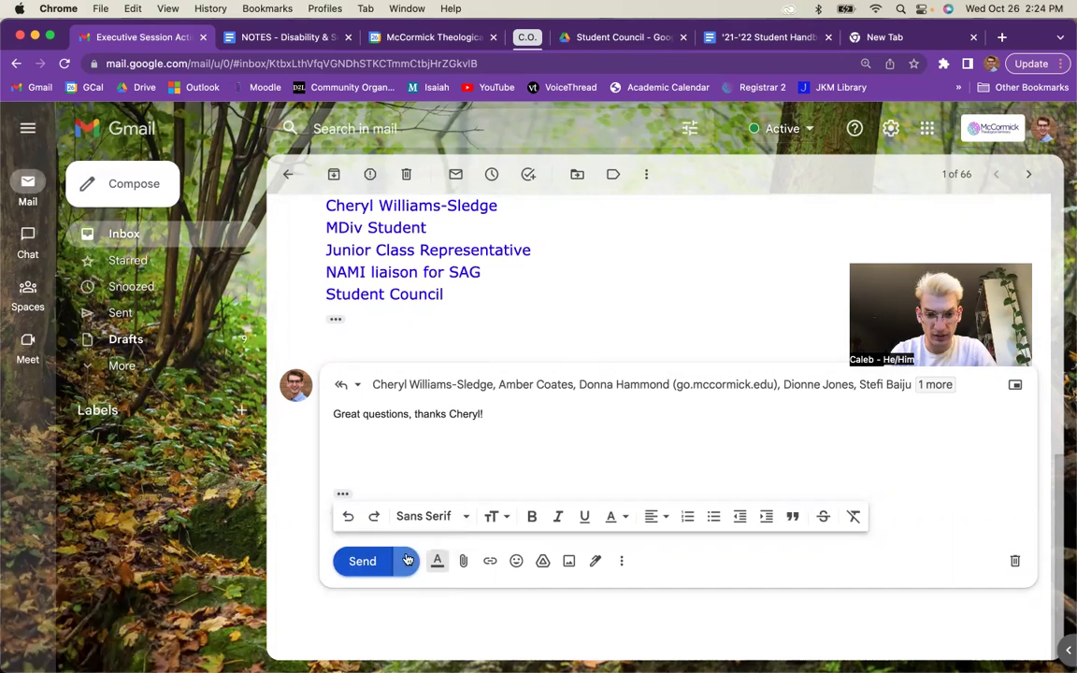
scroll(483, 433, up, 5)
click(197, 237)
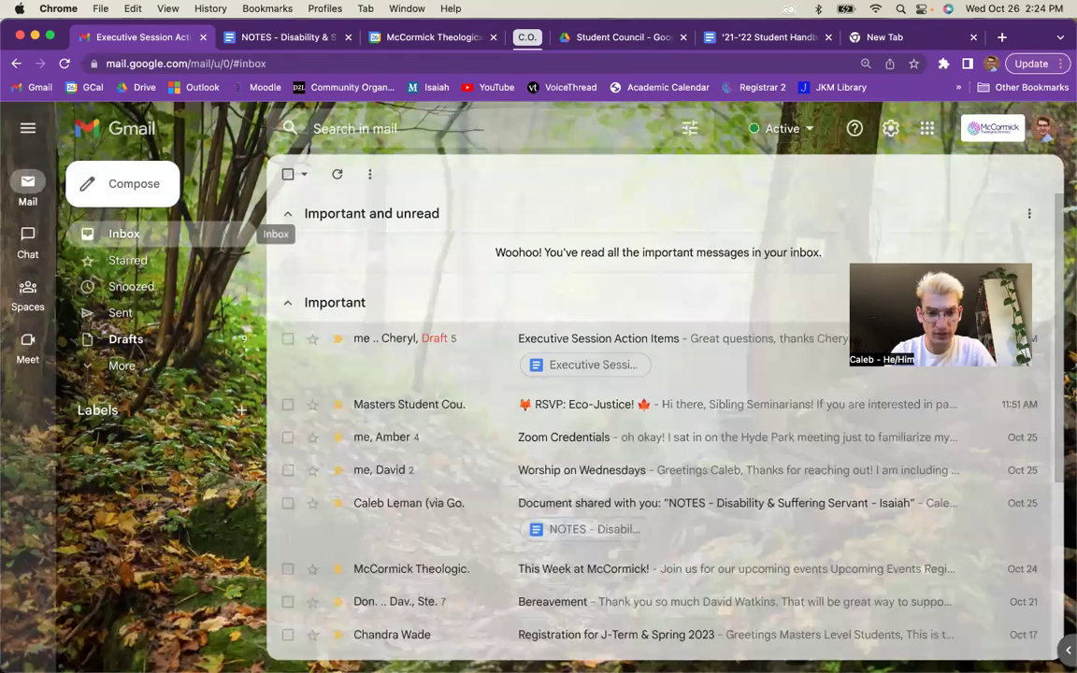
- Switch to the other Chrome window and open its Gmail inbox in a new tab placed before the "Tech for Success @ McCormick" document
key(ctrl+Up)
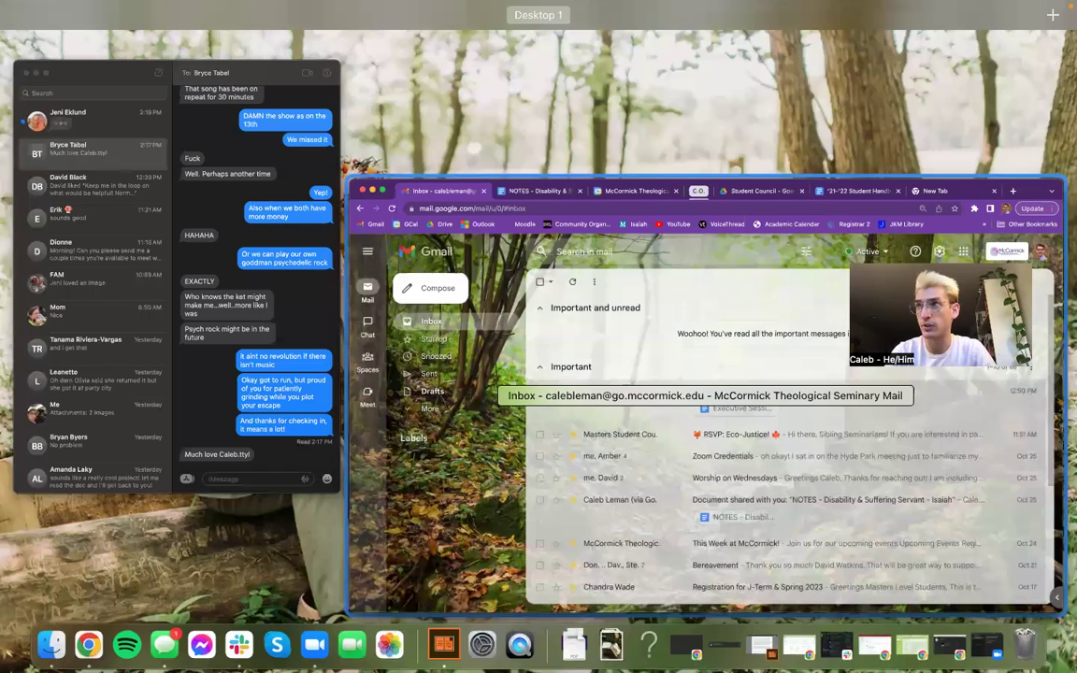
key(ctrl+Up)
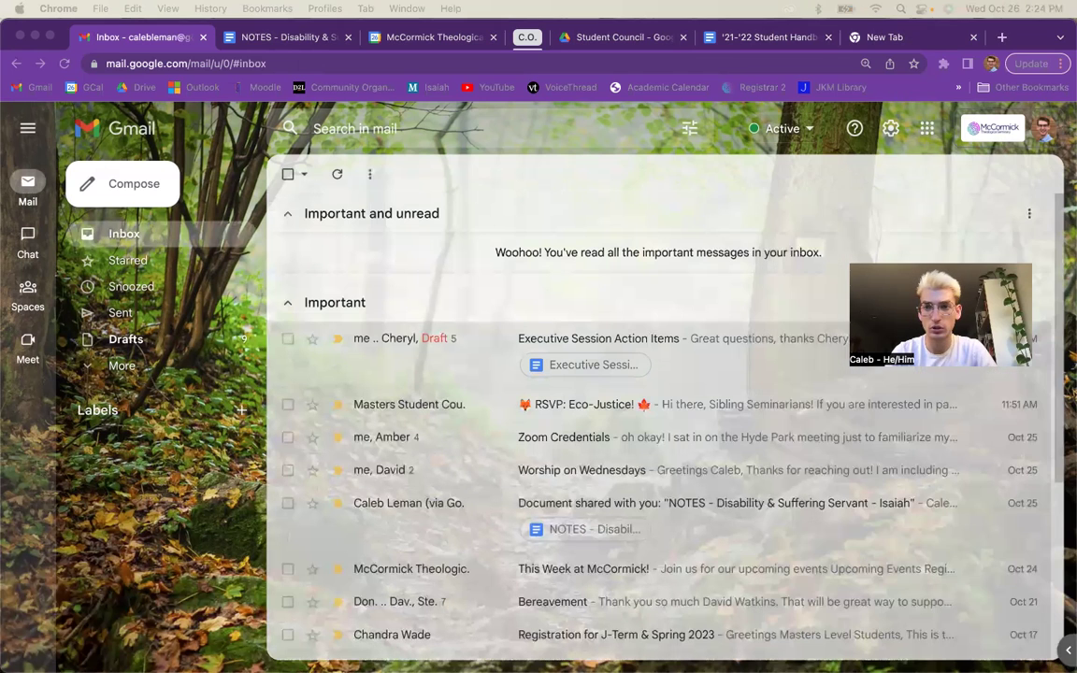
key(super+grave)
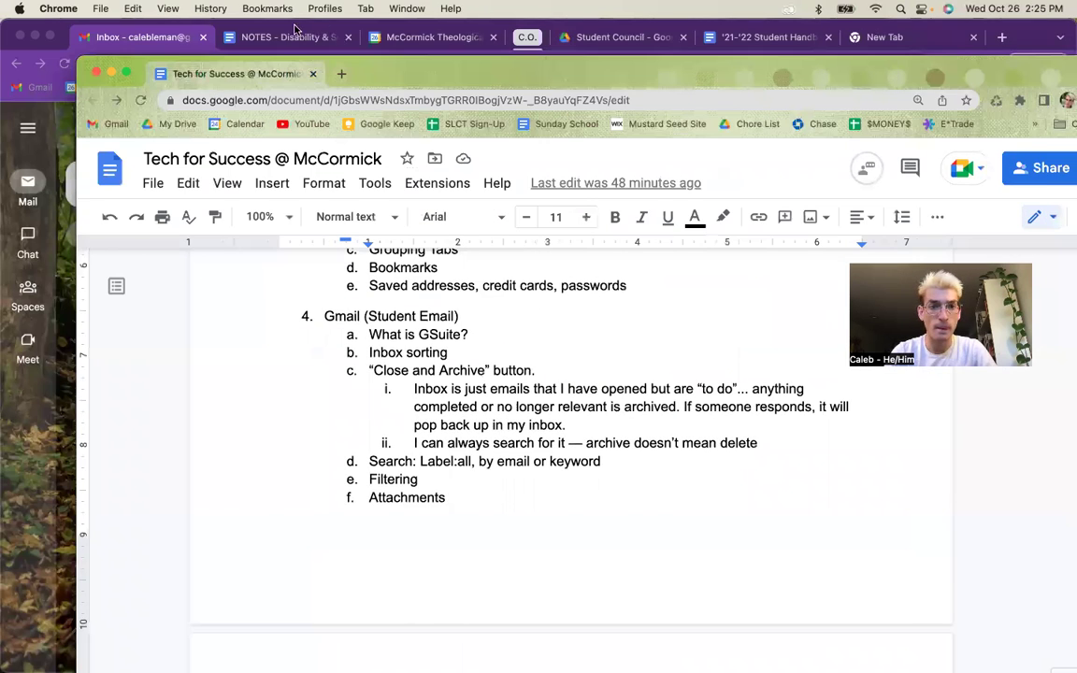
double_click(897, 72)
key(super+t)
click(39, 90)
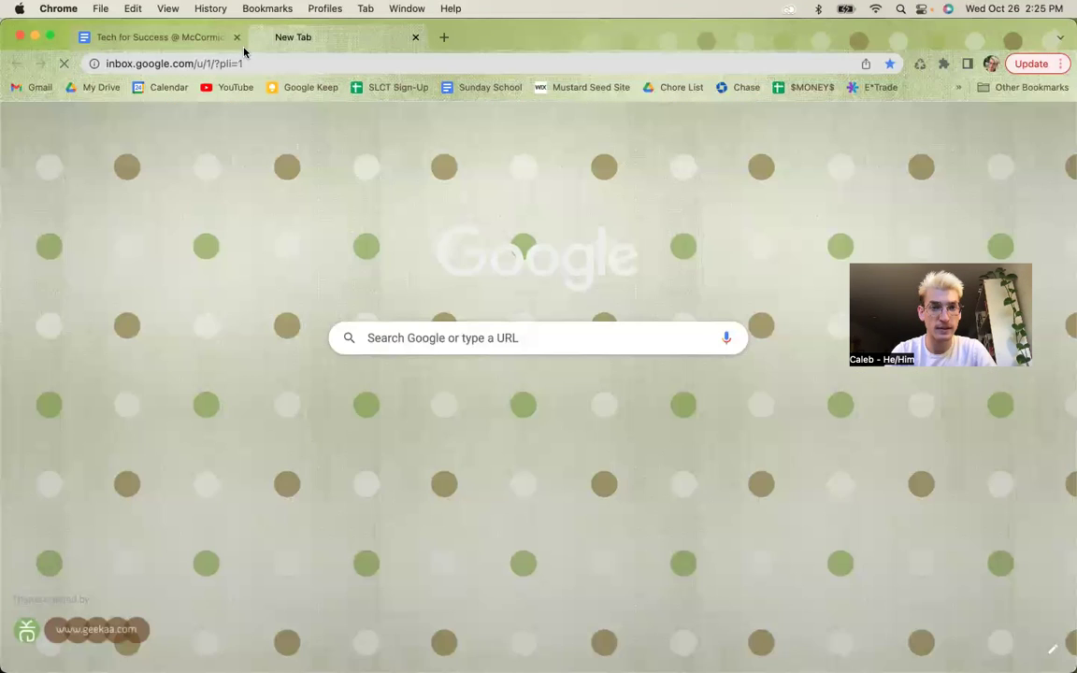
drag(246, 37, 152, 38)
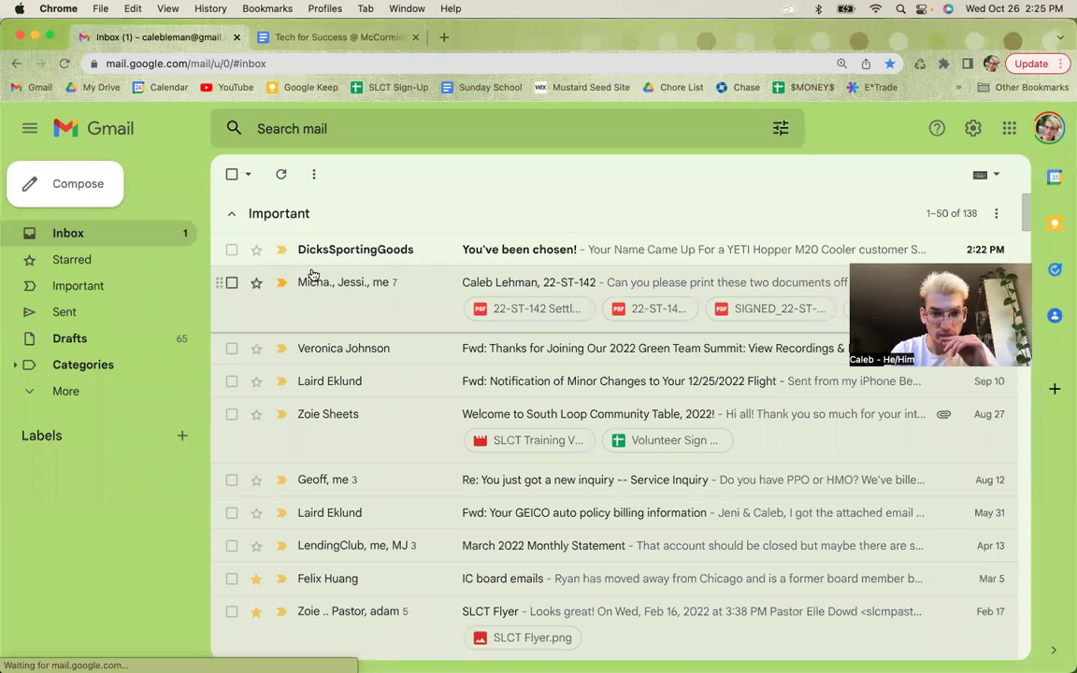
- Mark the DicksSportingGoods "You've been chosen!" conversation as not important, leaving no conversation selected
click(281, 250)
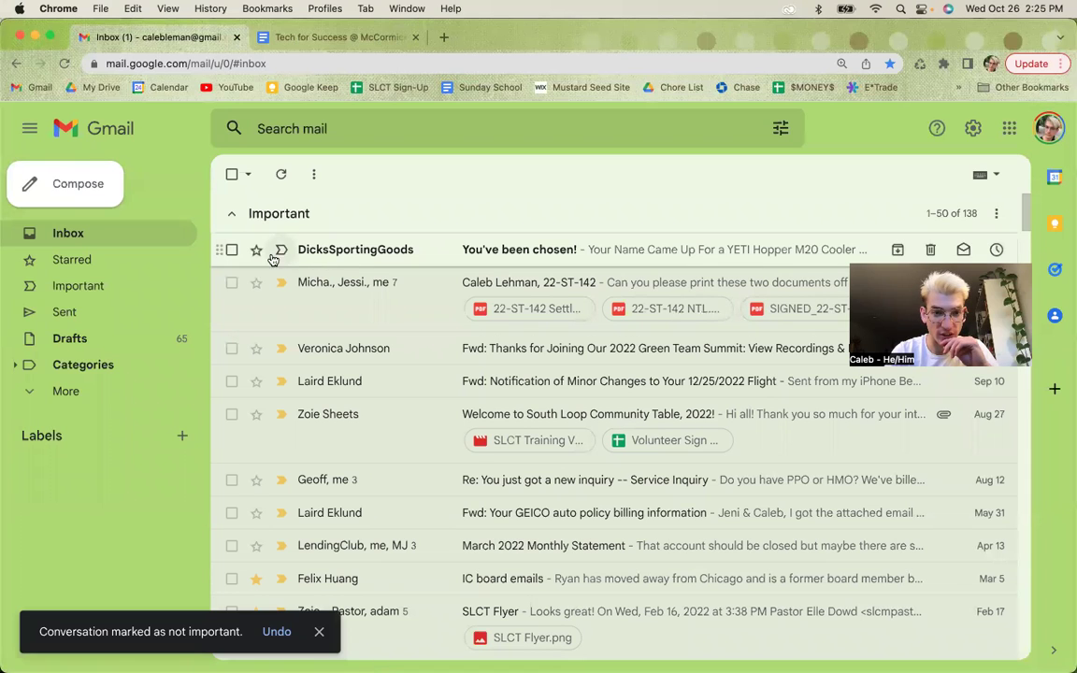
click(231, 250)
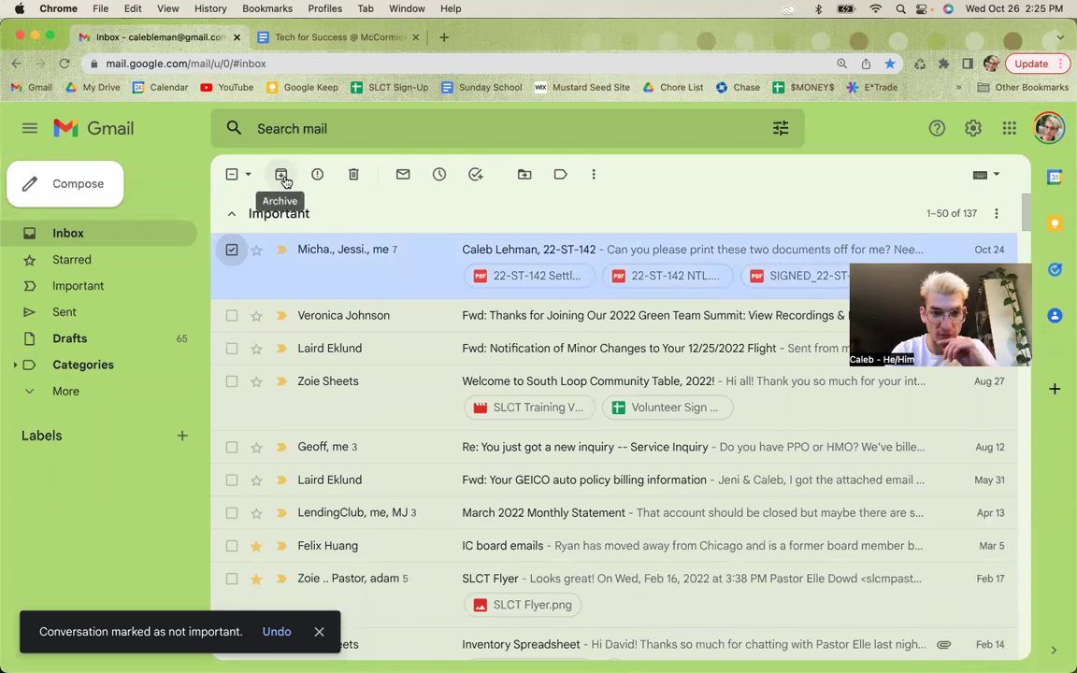
click(231, 250)
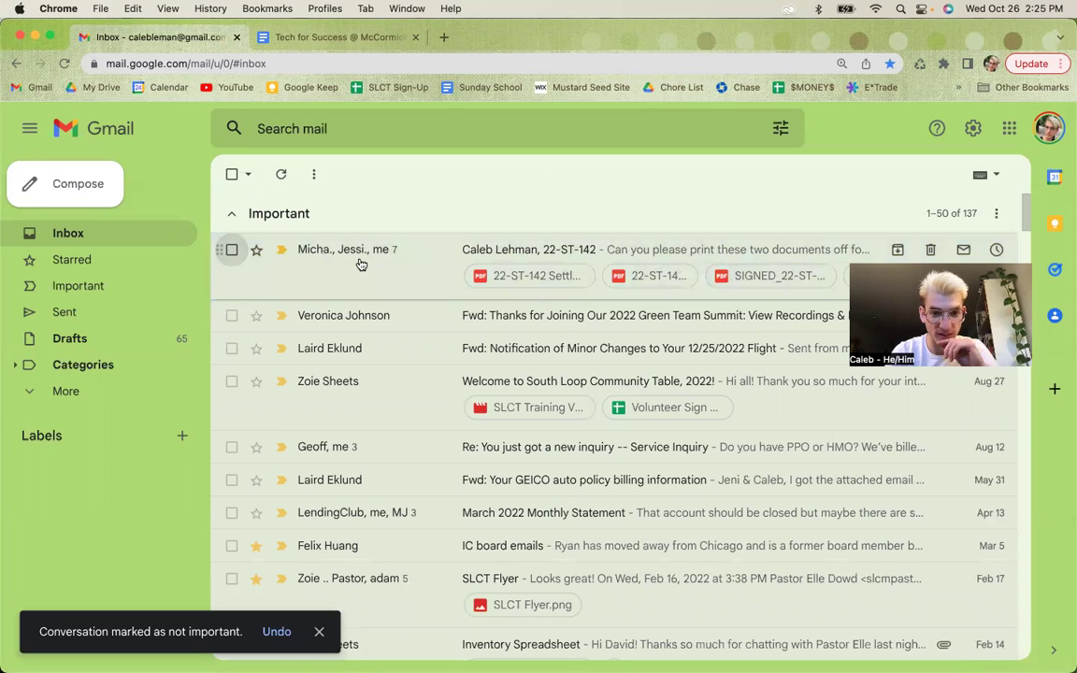
- Open the forwarded "Thanks for Joining Our 2022 Green Team Summit" email and start a reply showing the Send and archive option
click(382, 325)
scroll(473, 380, down, 7)
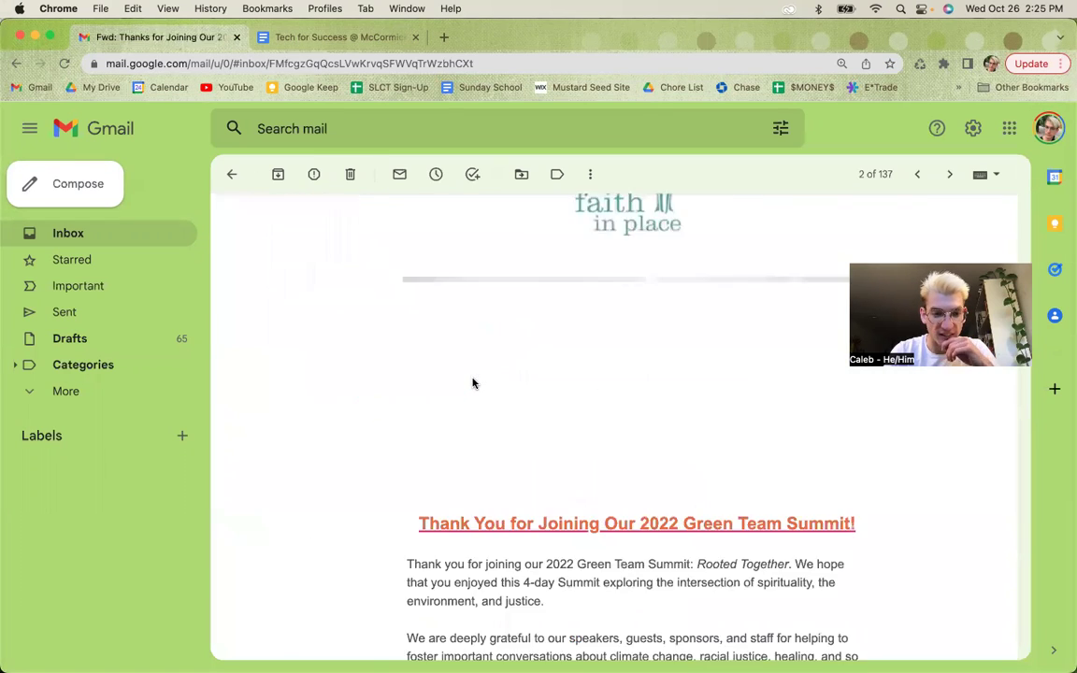
scroll(474, 383, down, 15)
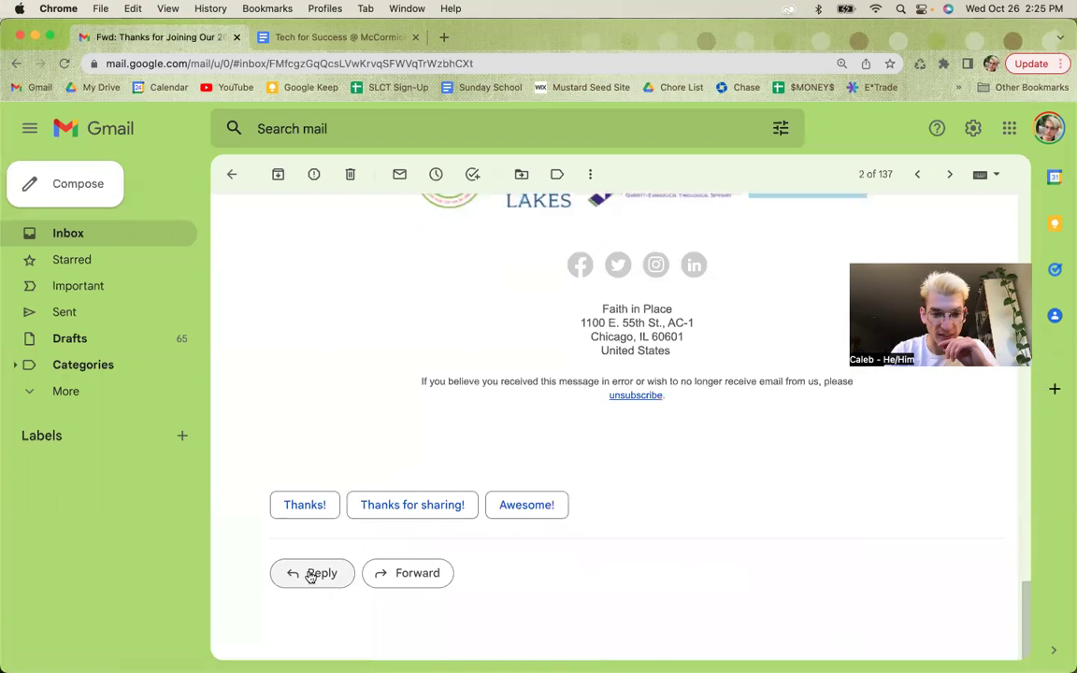
click(311, 574)
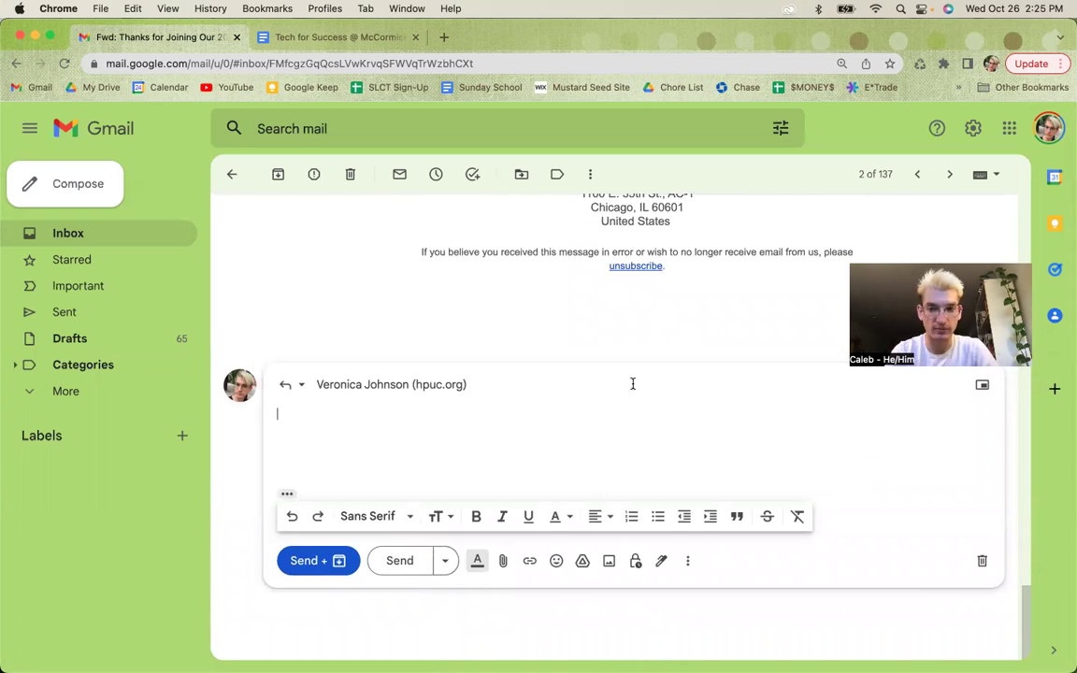
drag(932, 261, 866, 135)
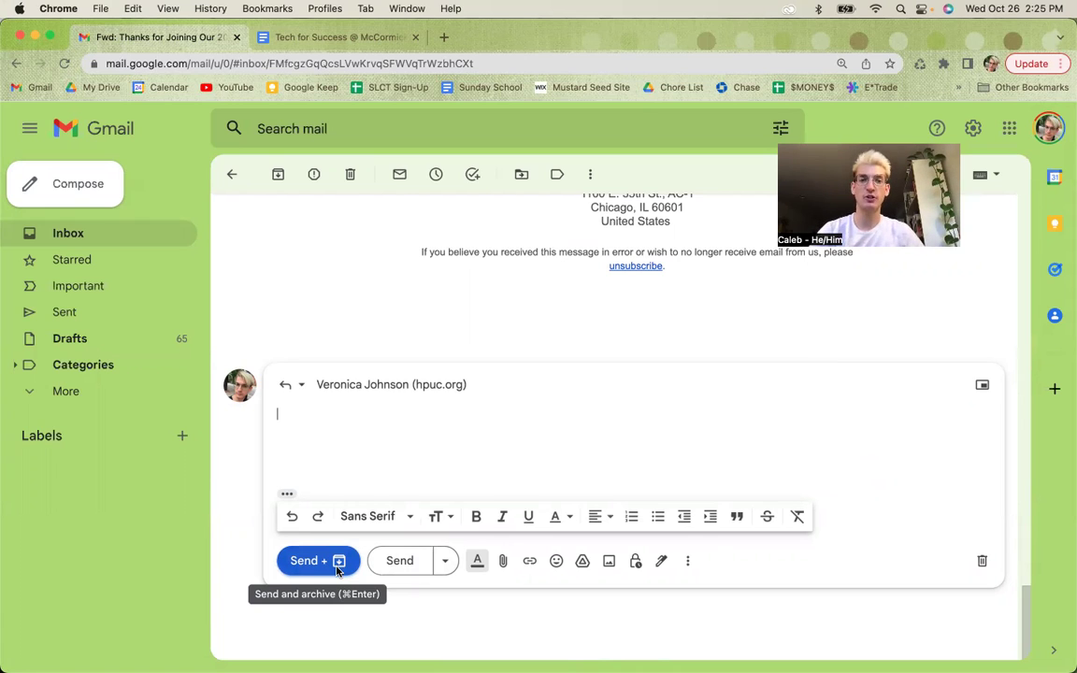
- Enter label:all as the mail search query without running the search
click(280, 129)
text(laeb)
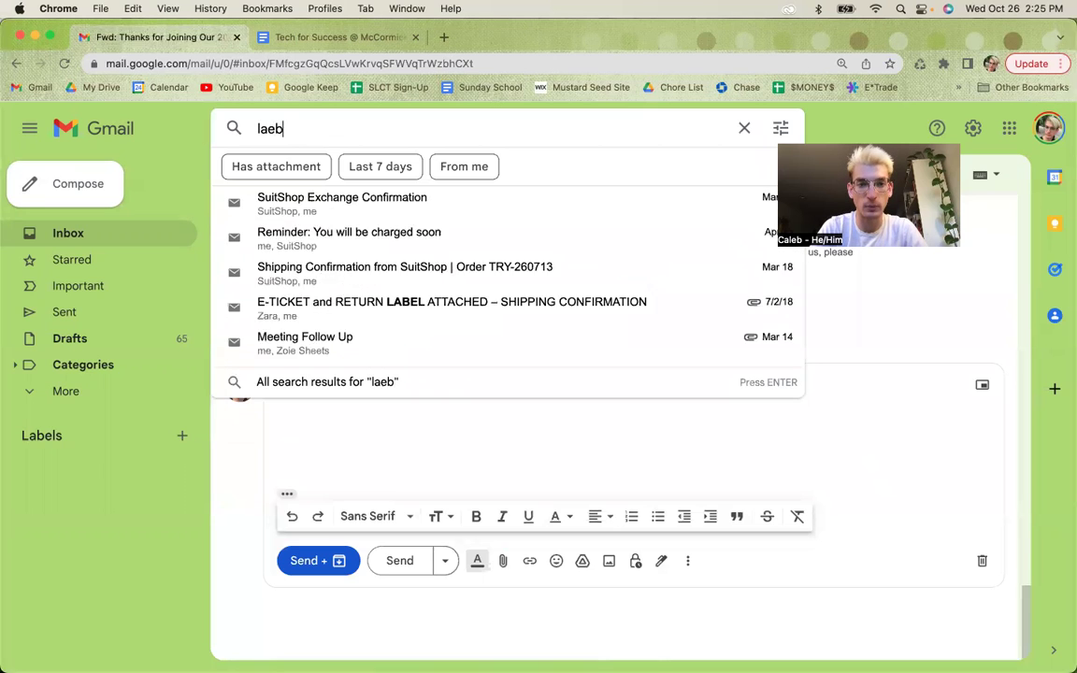
key(BackSpace)
key(BackSpace)
text(bel:all)
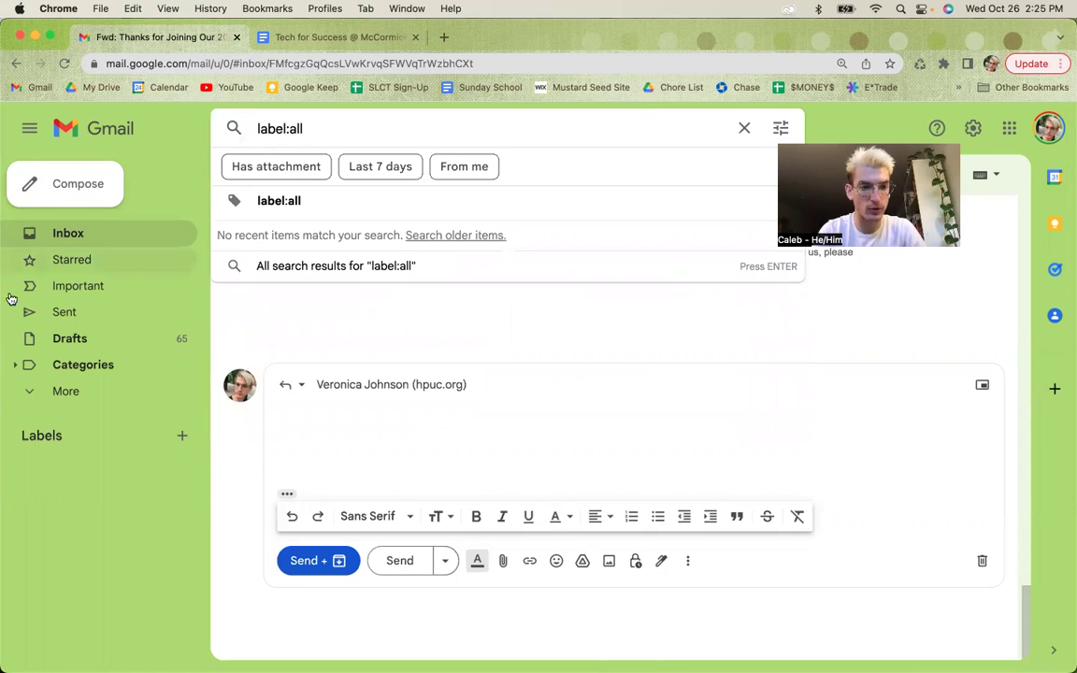
- Expand the complete mailbox folder list to locate All Mail, collapse it again and return to the open reply
click(58, 391)
scroll(106, 413, down, 1)
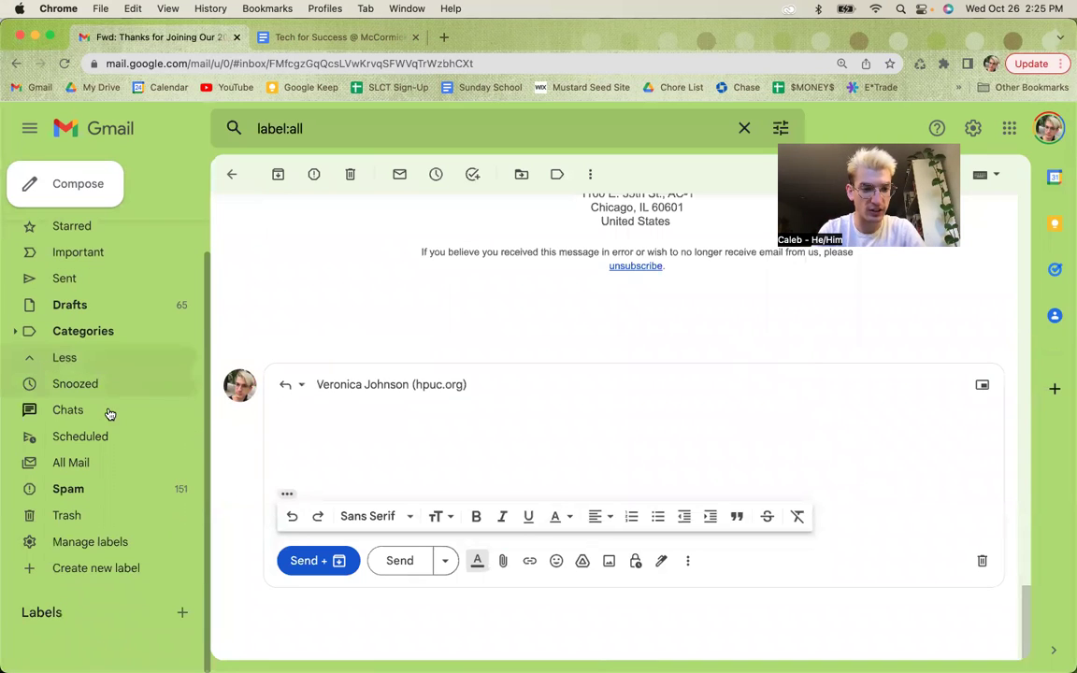
scroll(108, 413, up, 1)
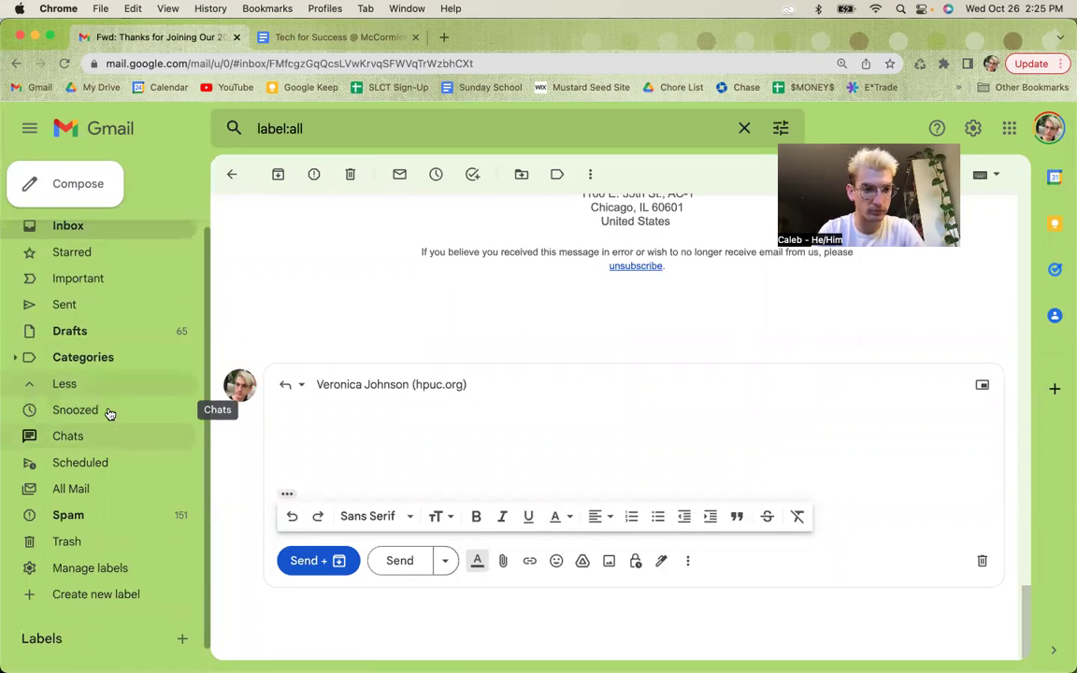
scroll(108, 413, down, 1)
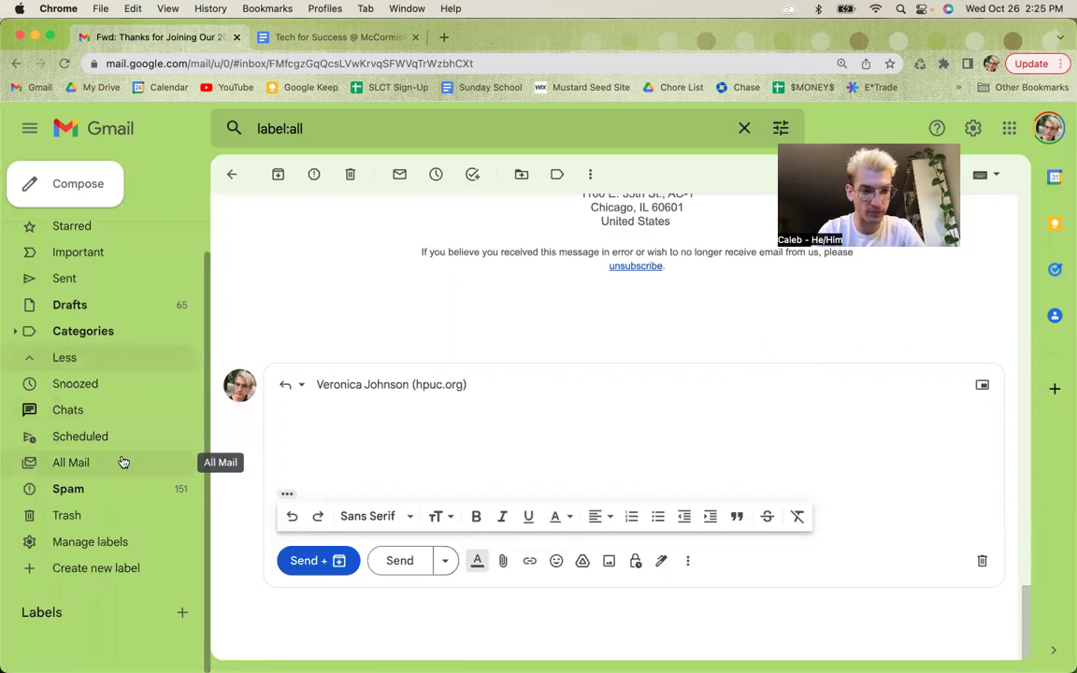
click(33, 370)
click(375, 462)
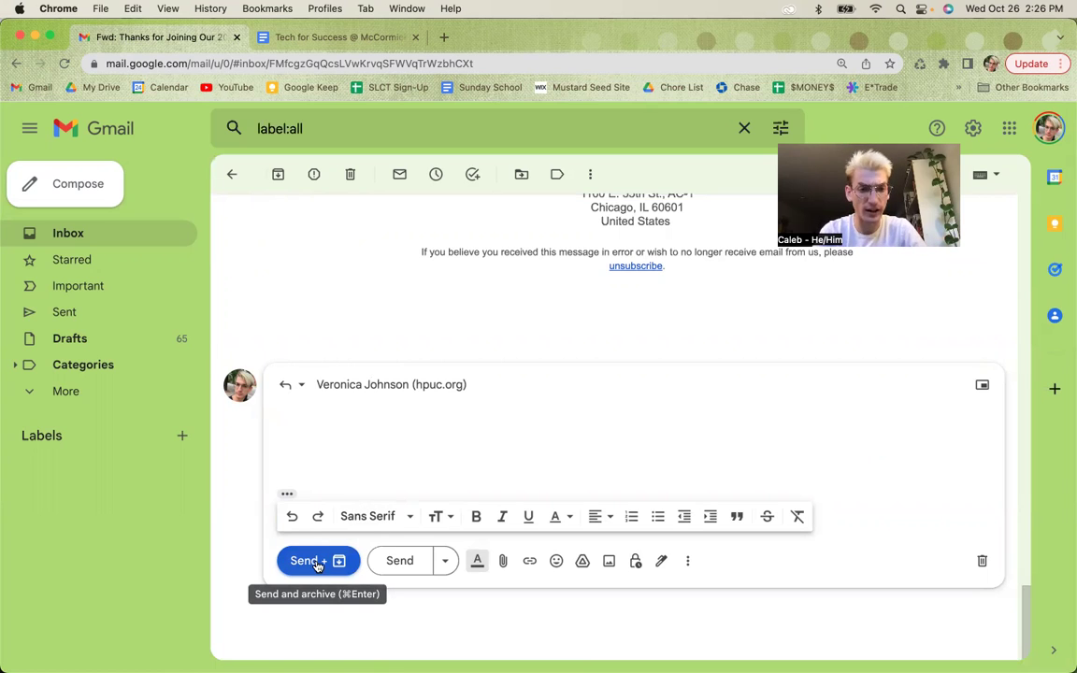
- Leave the open reply for the inbox and switch to the browser window with the McCormick account's Gmail
click(133, 235)
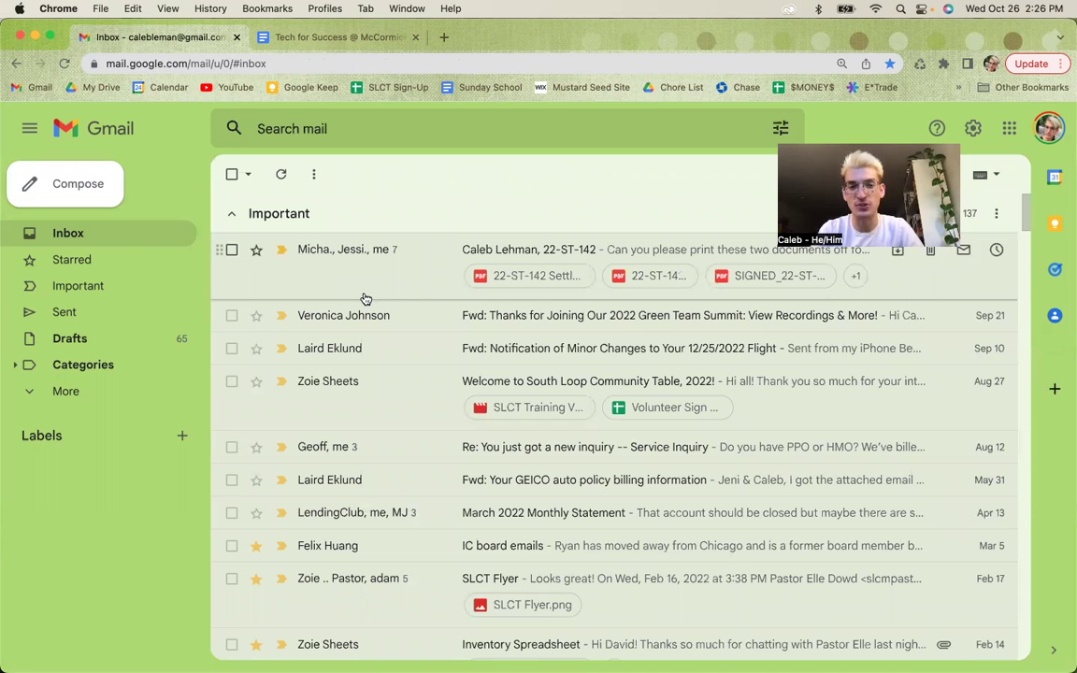
key(ctrl+Up)
key(Escape)
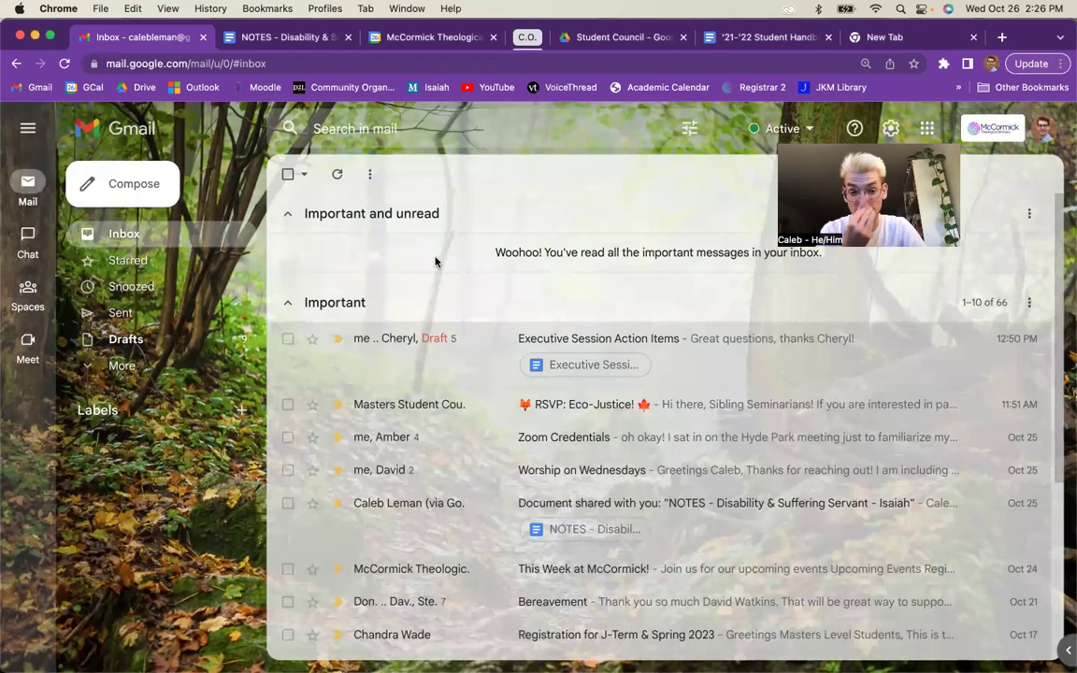
scroll(430, 289, down, 2)
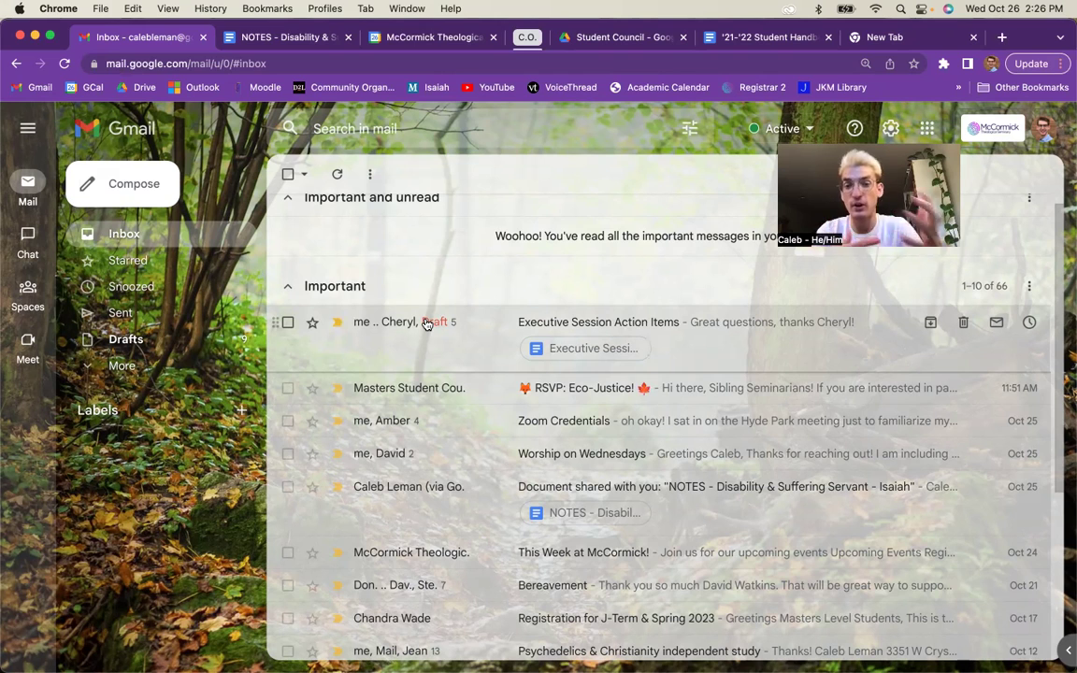
scroll(426, 324, up, 2)
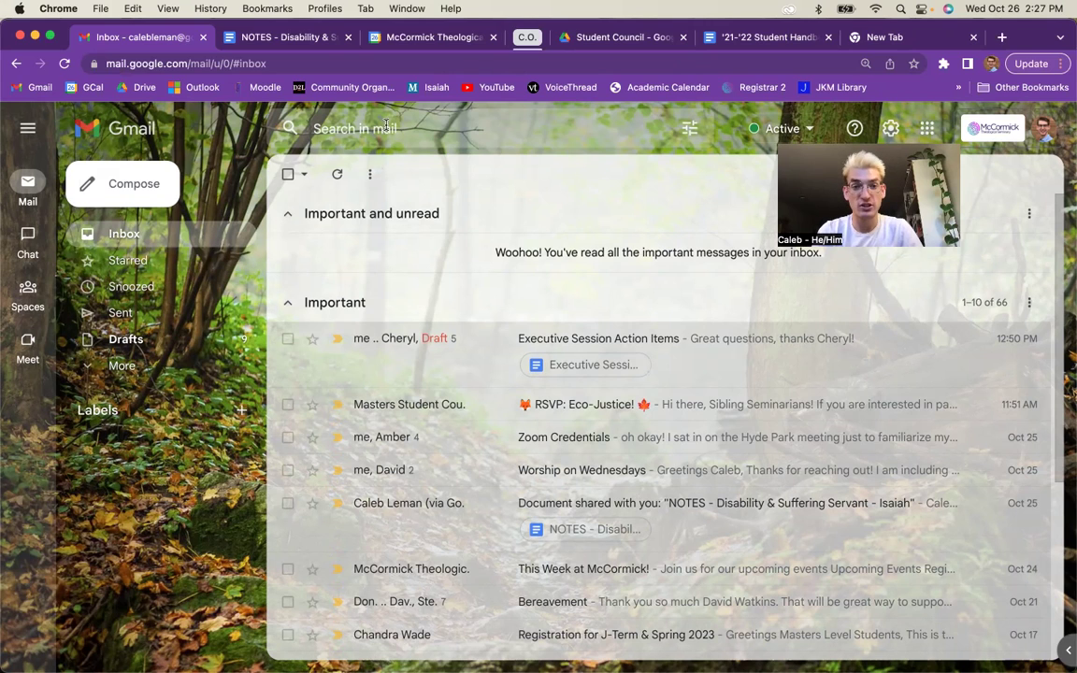
- Enter label:all as the mail search query in the McCormick mailbox and clear it without running the search
click(348, 117)
text(label:all)
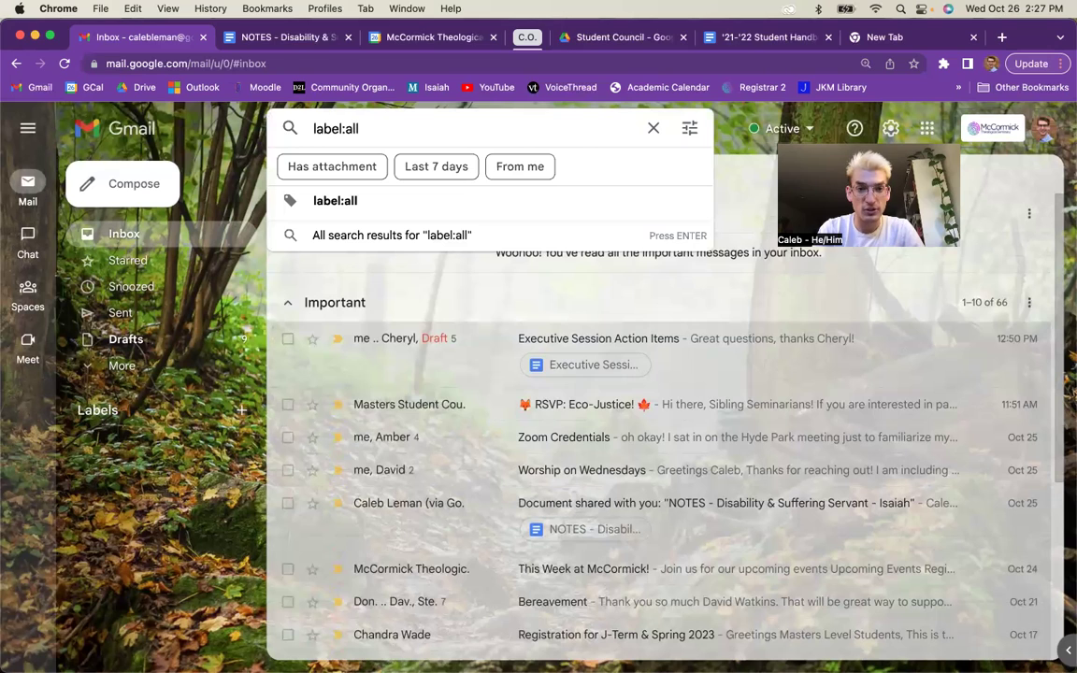
key(BackSpace)
key(BackSpace)
key(BackSpace)
key(BackSpace)
key(BackSpace)
key(BackSpace)
key(BackSpace)
key(BackSpace)
key(BackSpace)
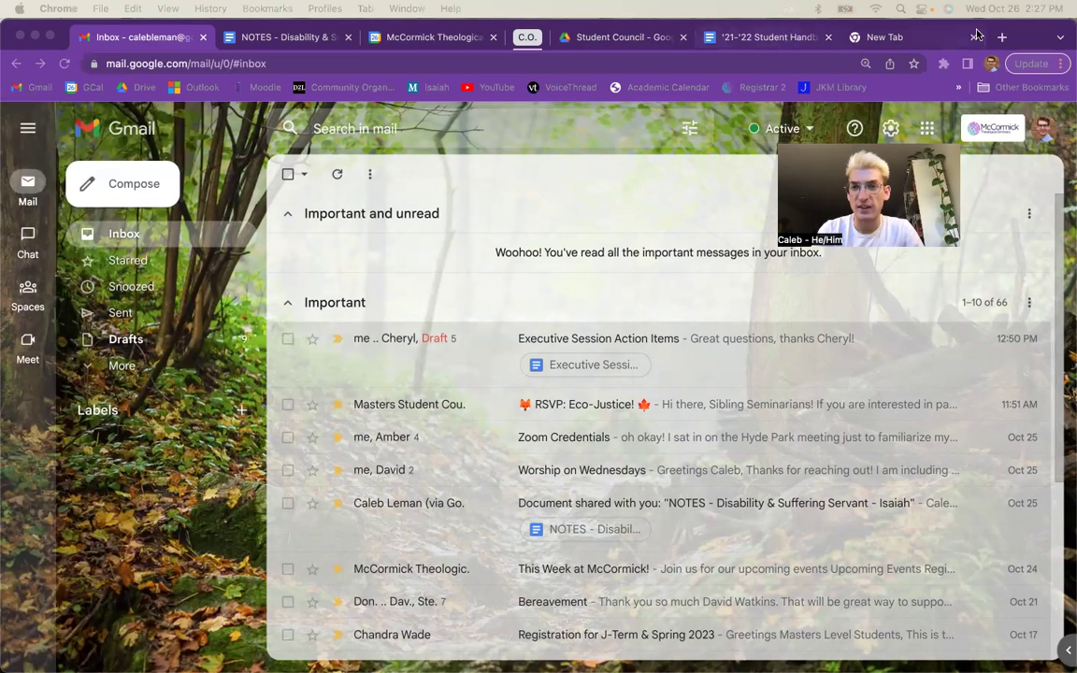
click(1012, 40)
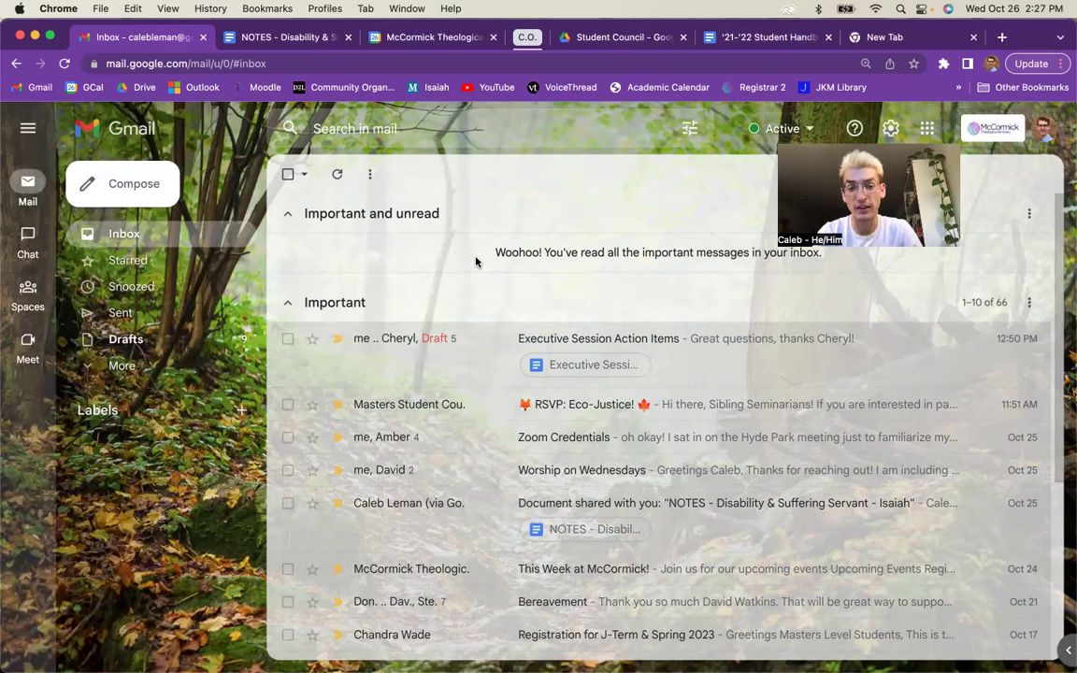
scroll(498, 307, down, 1)
scroll(498, 308, up, 1)
scroll(470, 367, down, 3)
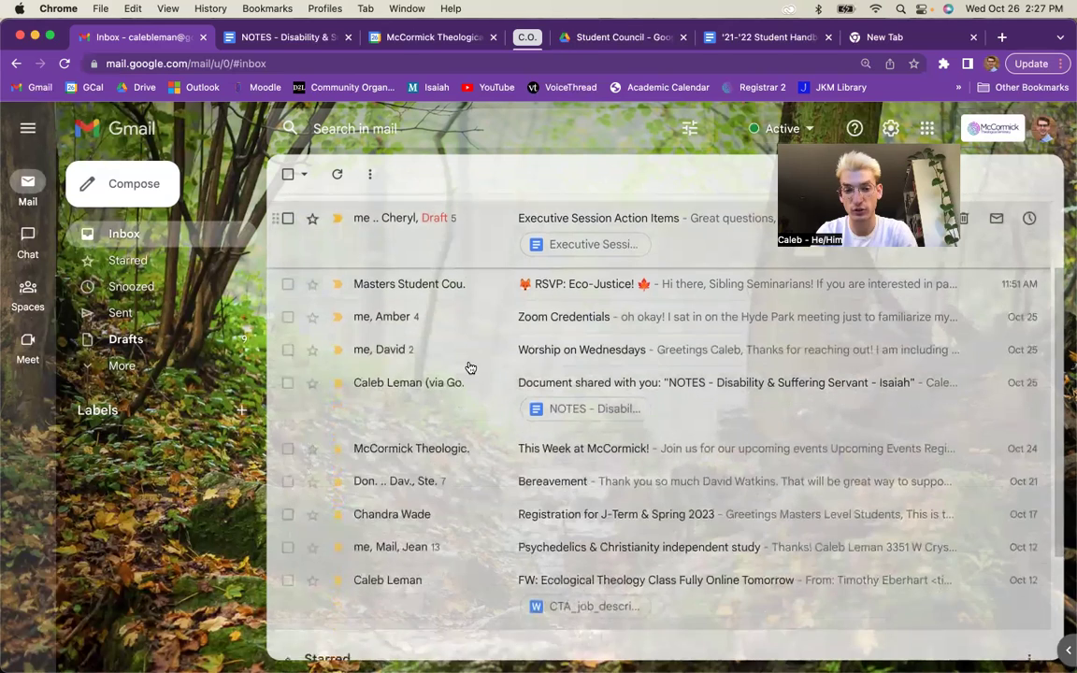
scroll(483, 312, up, 3)
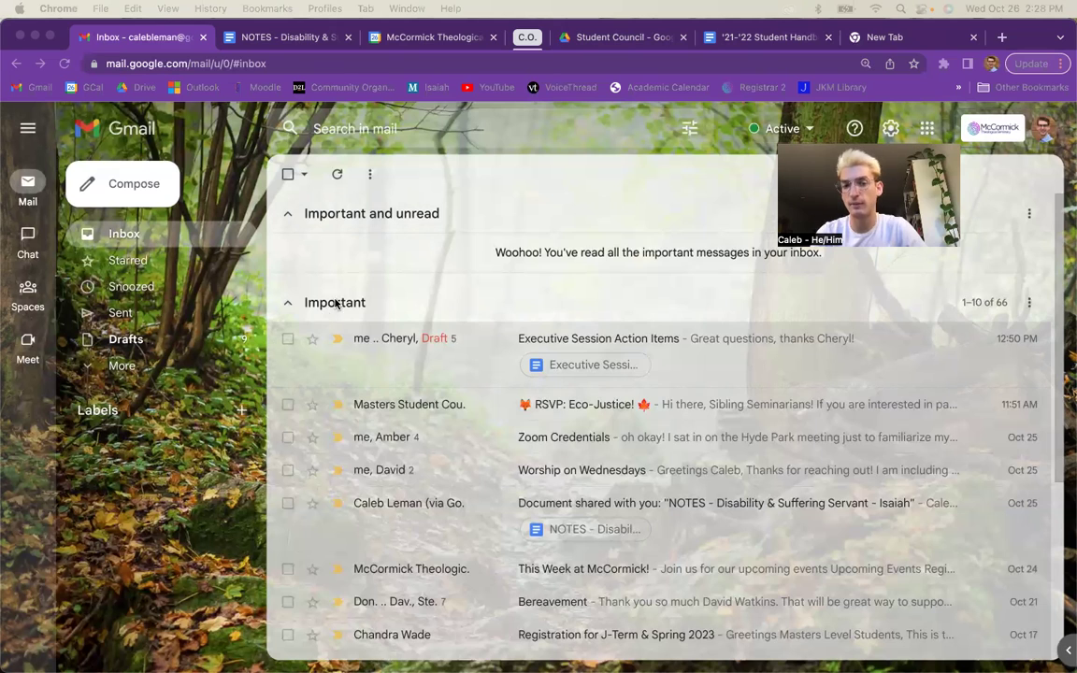
scroll(334, 304, down, 5)
scroll(344, 601, down, 1)
scroll(441, 449, up, 6)
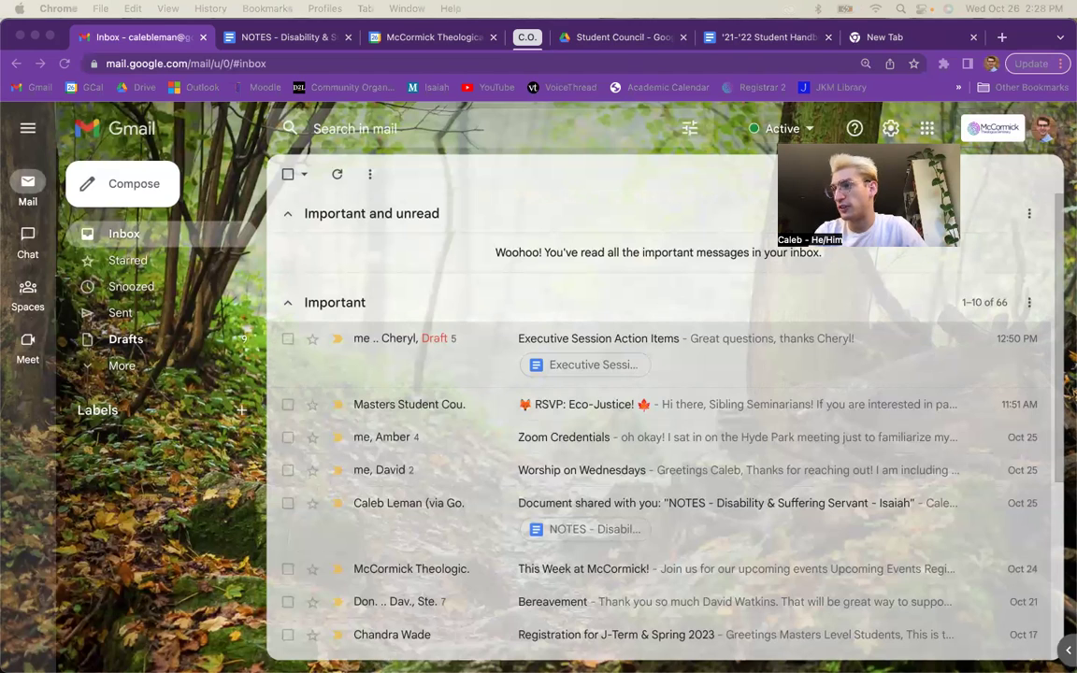
click(636, 184)
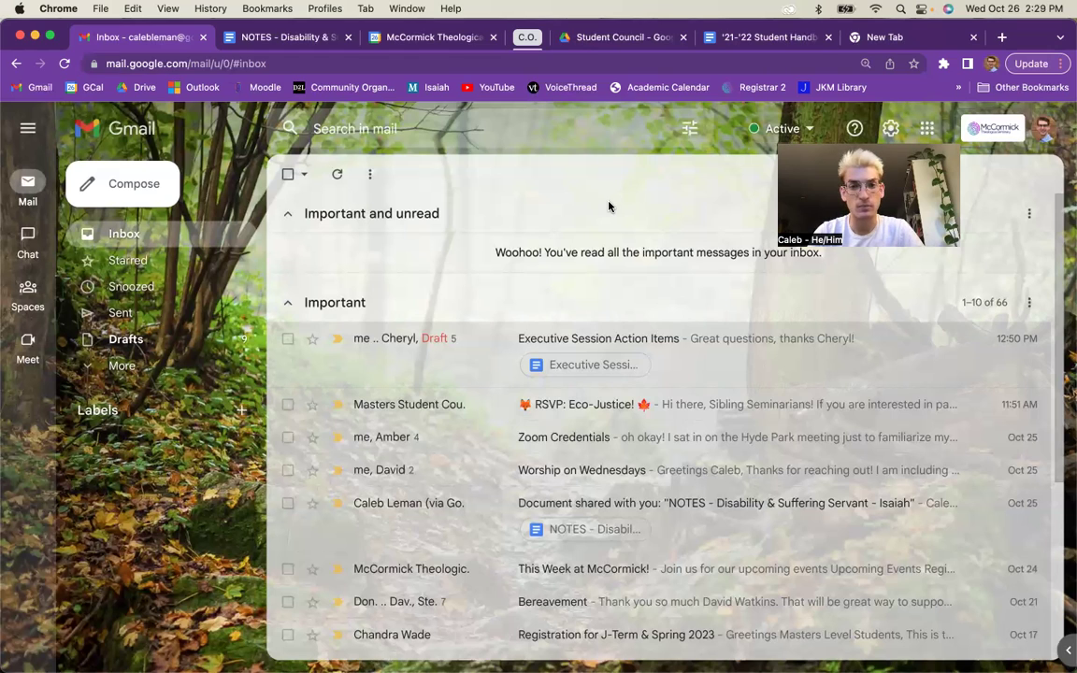
- Search the mail for the suggested contact's e-mail address and show the advanced search options
click(453, 132)
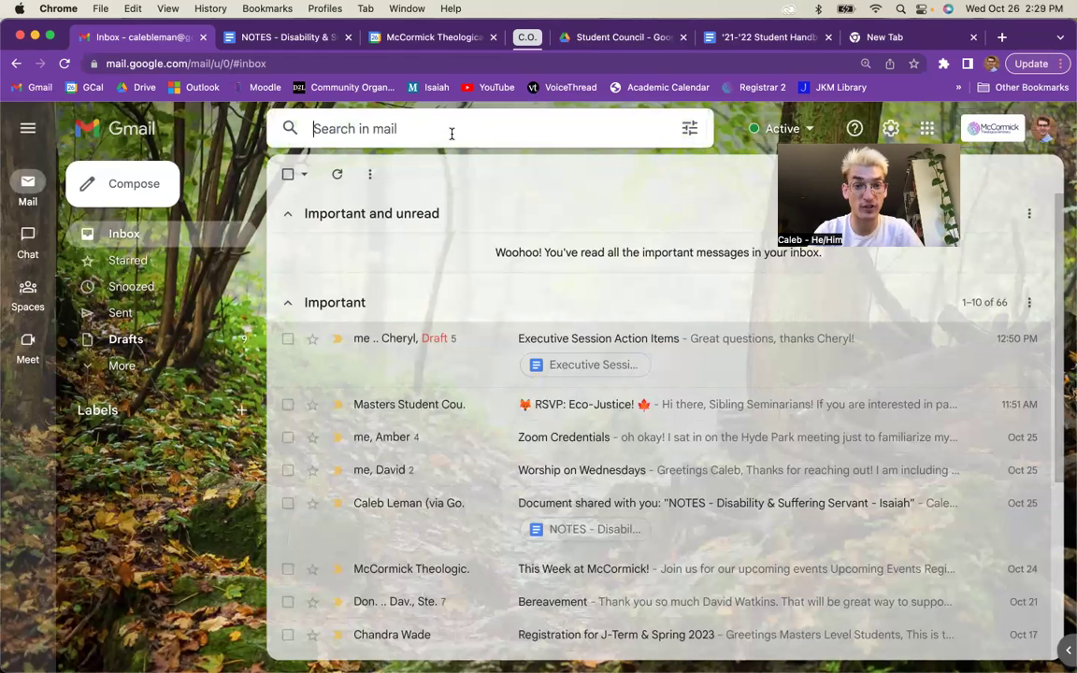
click(455, 211)
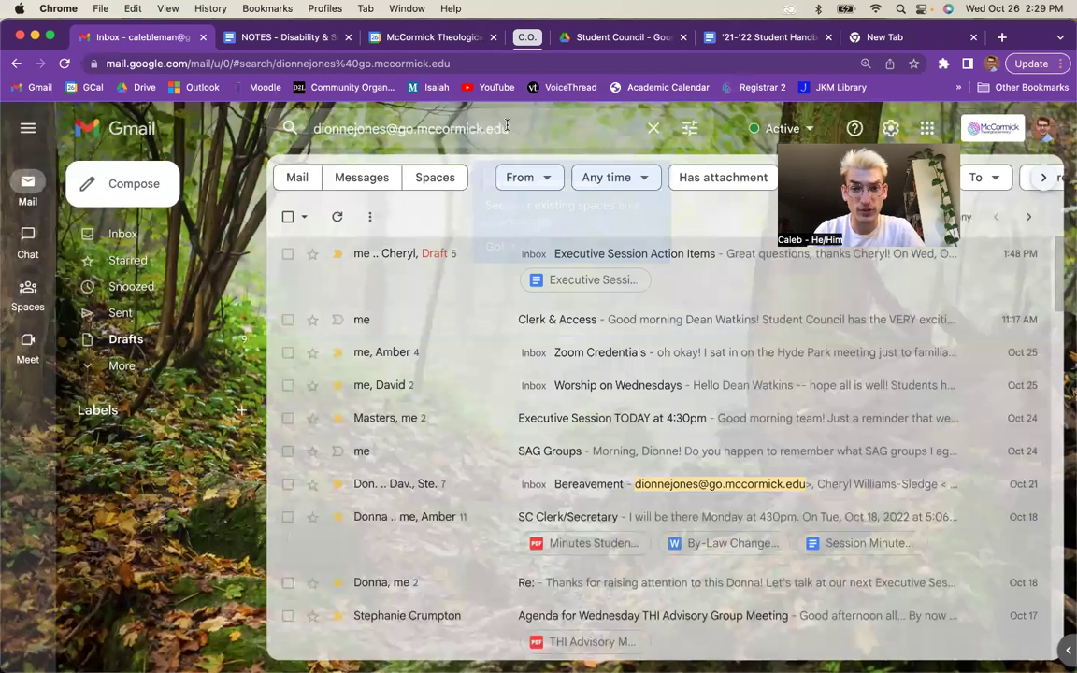
click(690, 131)
click(510, 416)
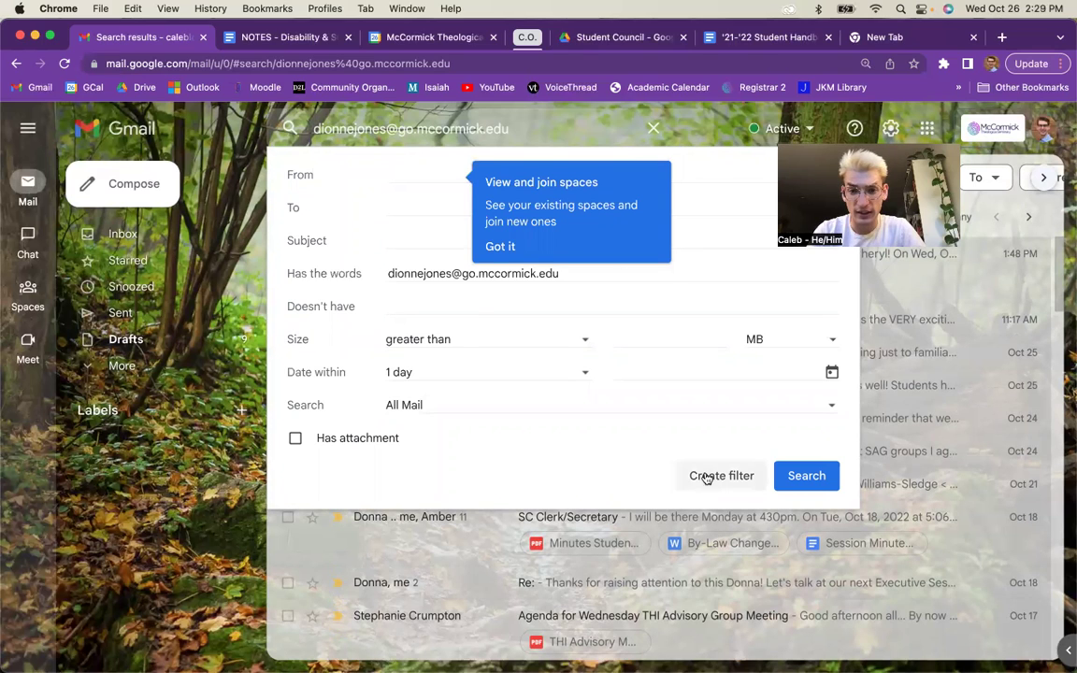
- Move the contact's e-mail address from Has the words to From, dismiss the spaces tip and reopen the advanced search options
triple_click(472, 274)
key(cmd+x)
click(399, 175)
key(cmd+v)
click(435, 218)
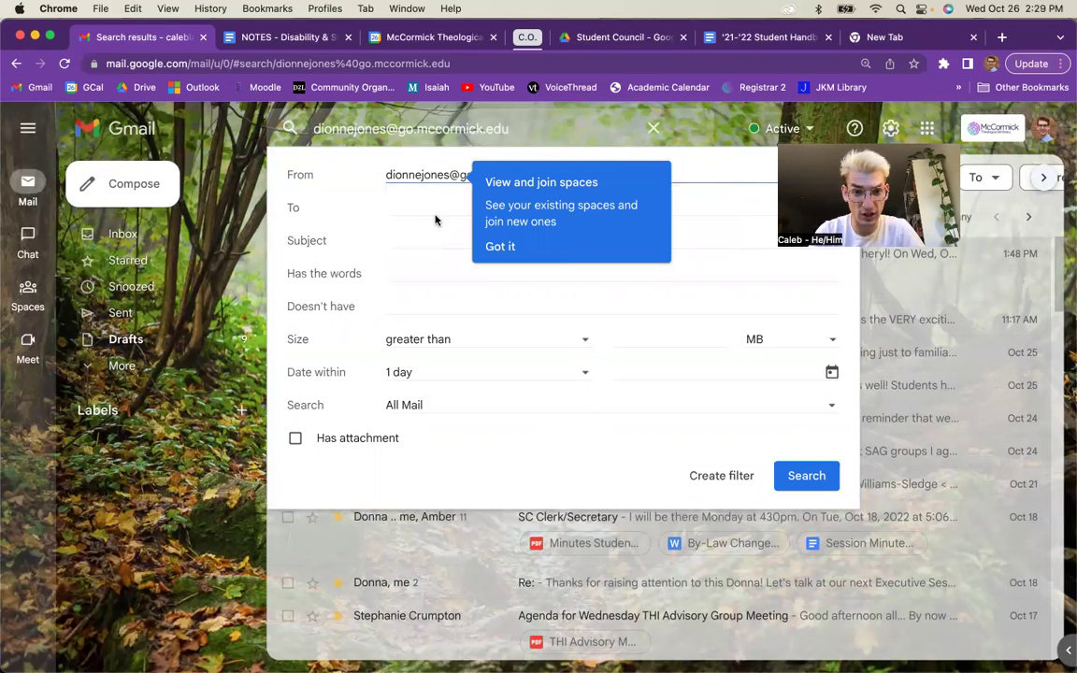
click(501, 247)
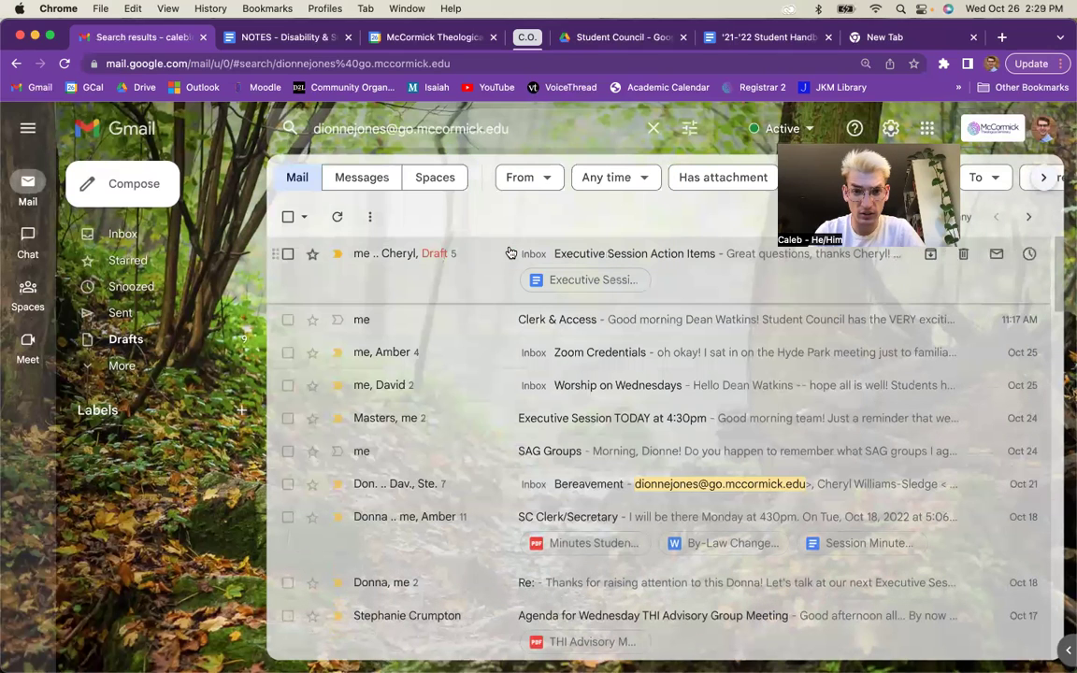
click(689, 128)
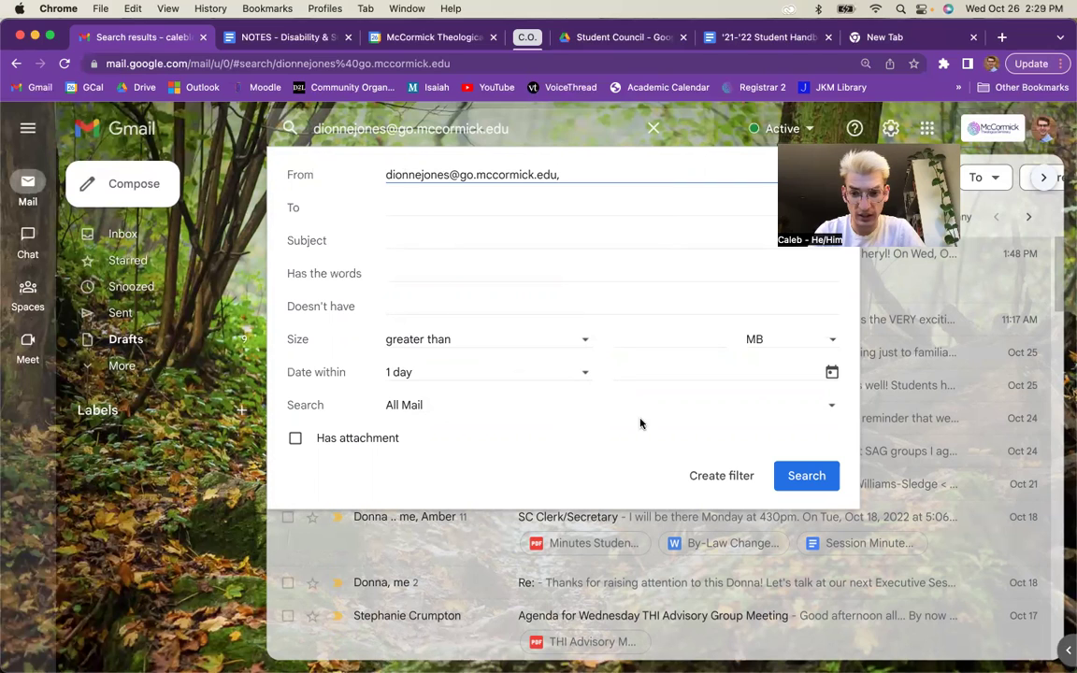
- Start a filter for this sender, try Always mark it as important, and turn the option off again
click(706, 478)
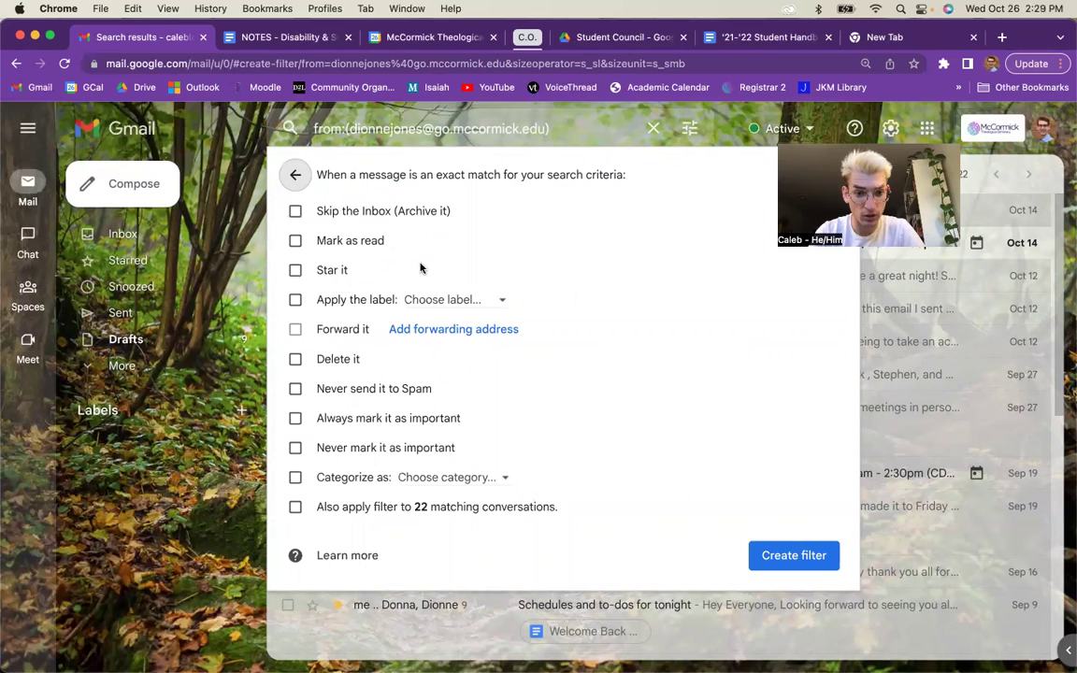
click(295, 418)
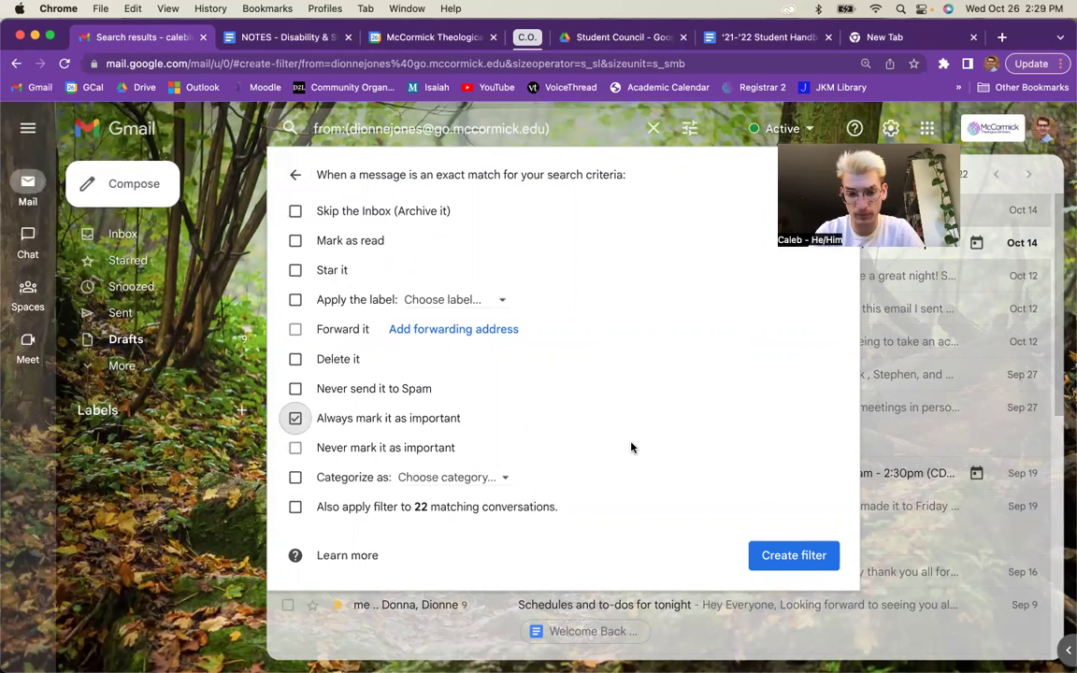
click(295, 420)
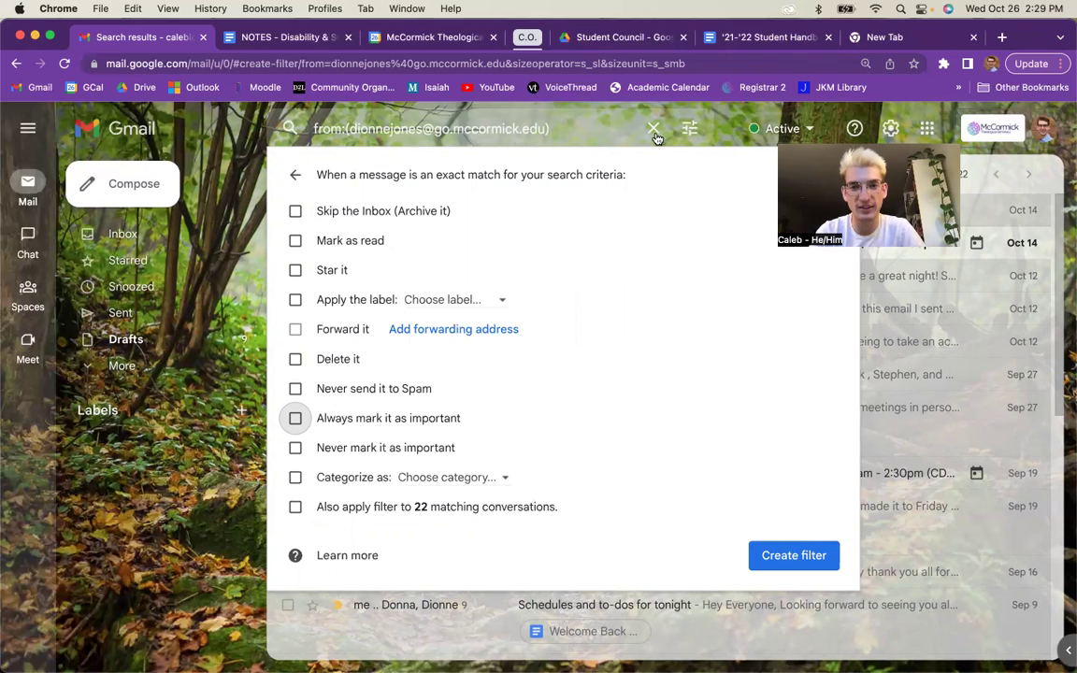
- Clear the sender query, return to the inbox, and search the mail for vimeo
click(606, 126)
drag(587, 135, 276, 138)
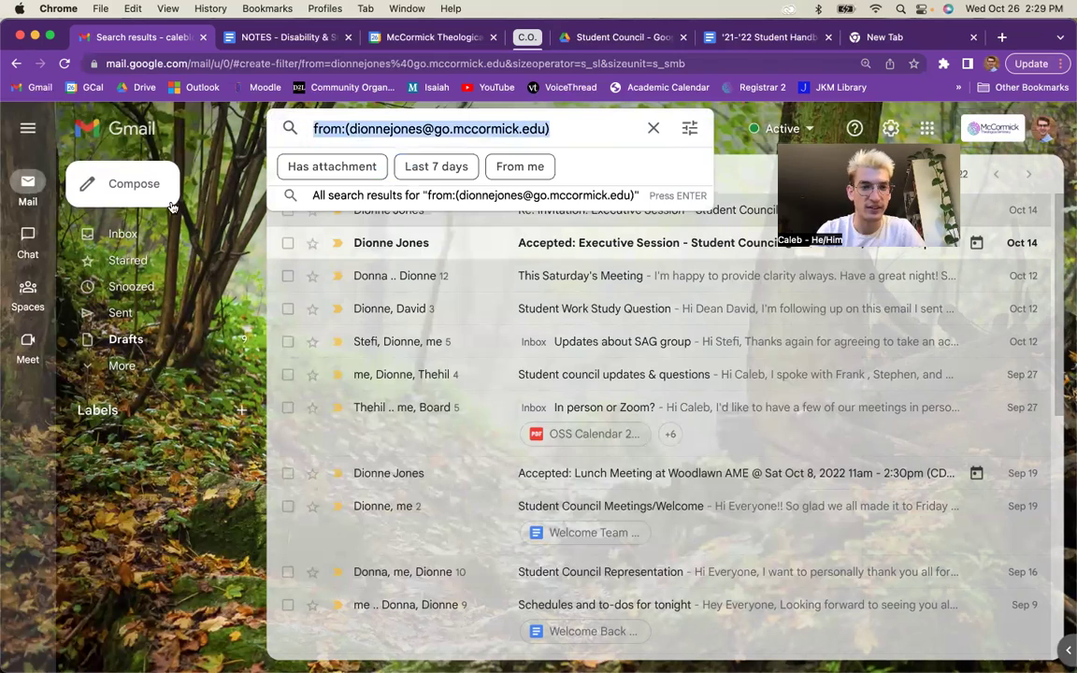
key(BackSpace)
key(Return)
click(393, 131)
text(vimeo)
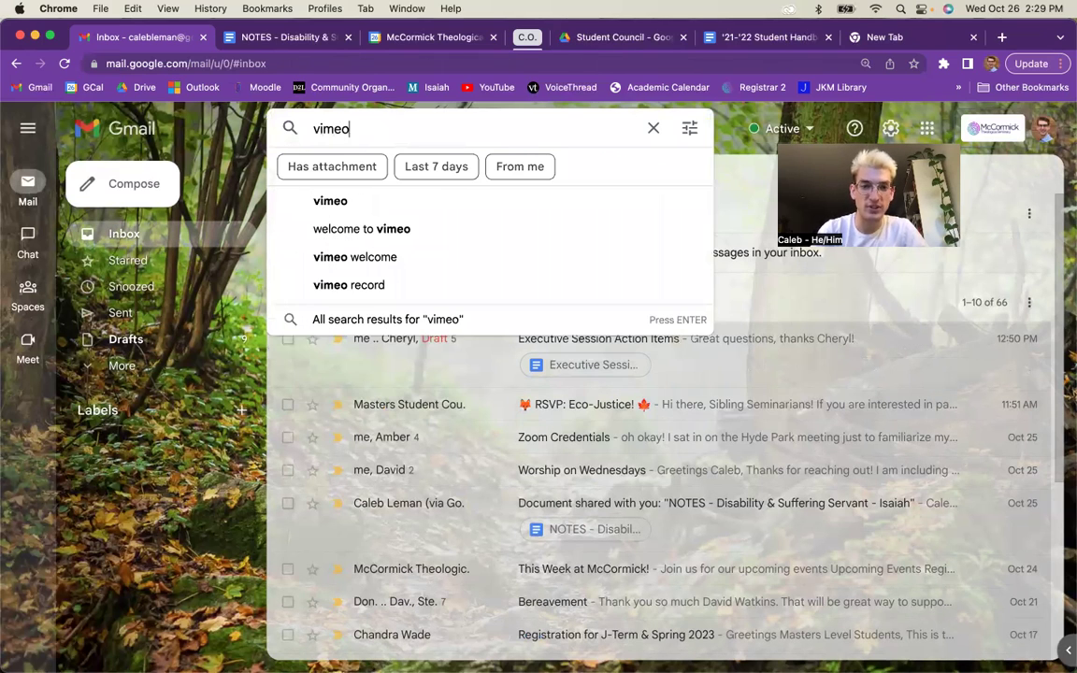
click(429, 199)
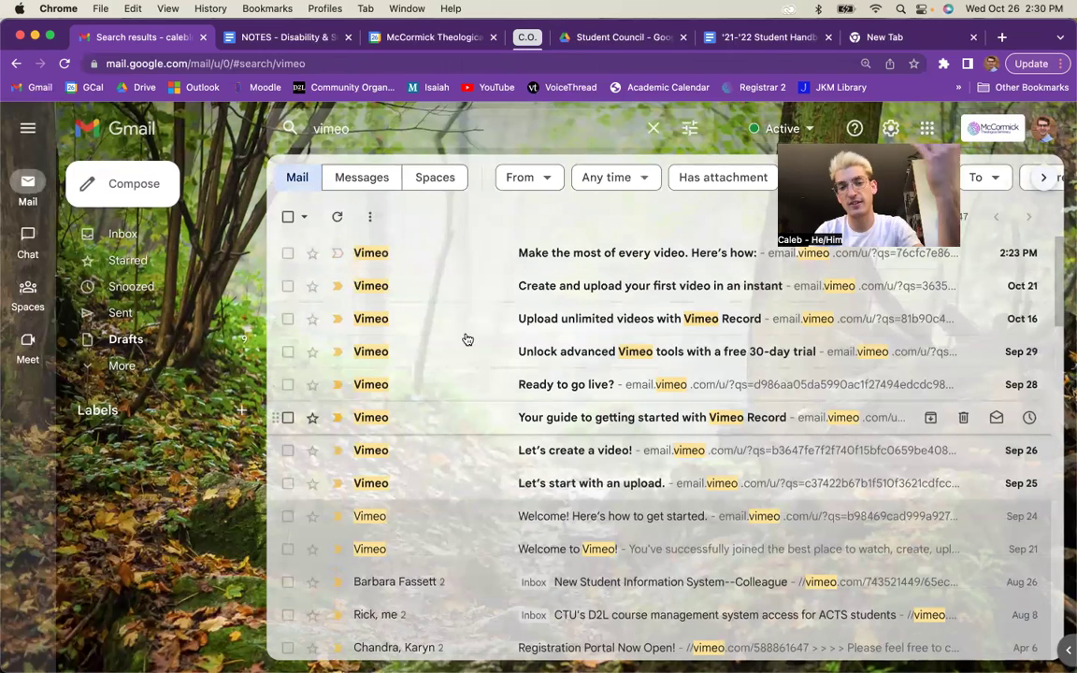
- Open Vimeo's "Make the most of every video. Here's how:" email and unsubscribe from its mailing list
click(438, 264)
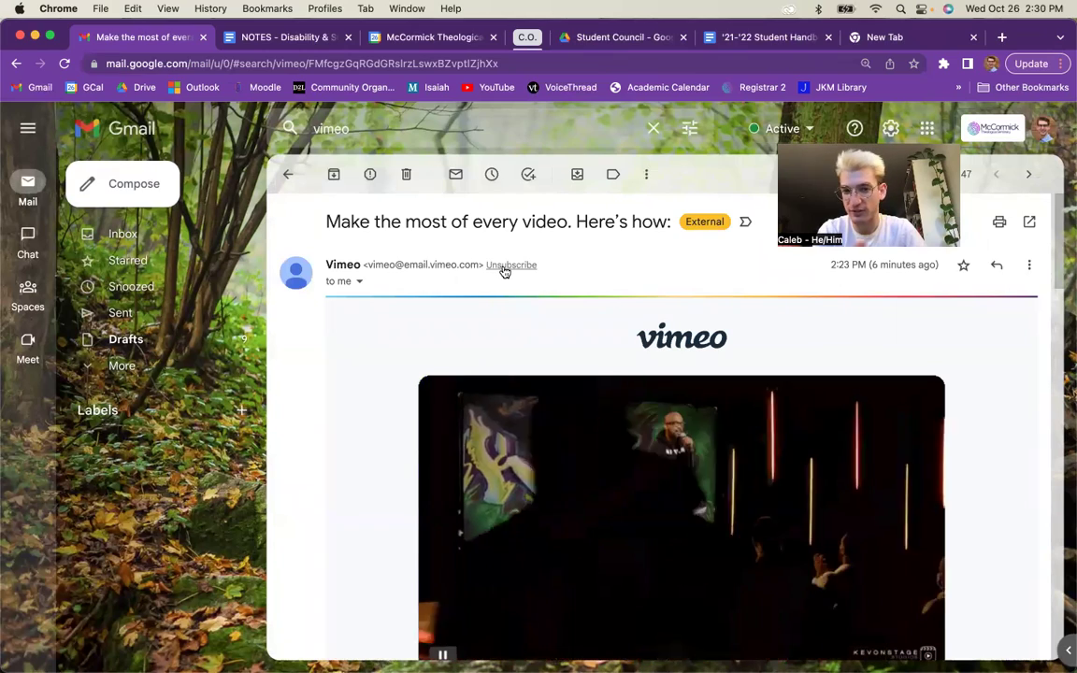
click(509, 265)
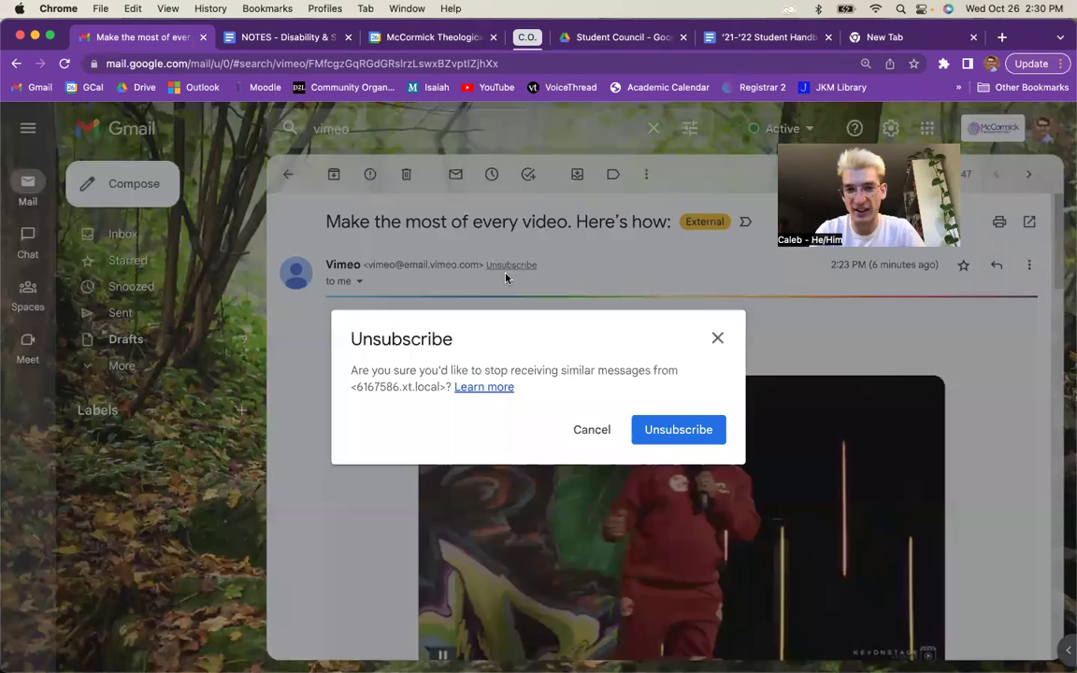
click(654, 429)
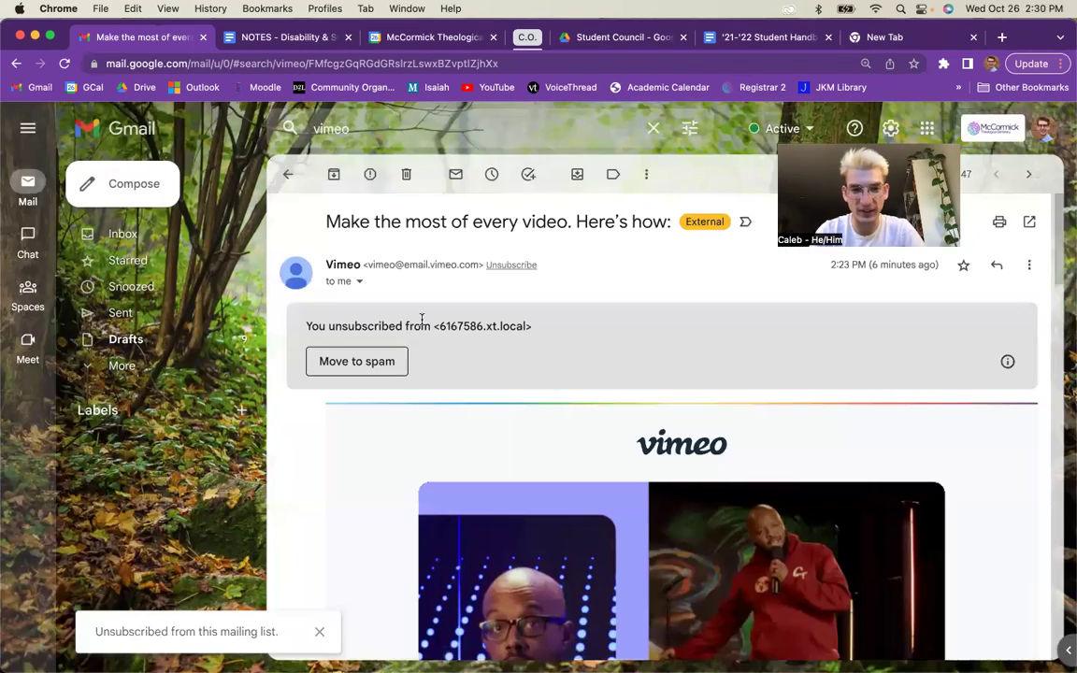
- Copy the Vimeo sender's e-mail address from the message details and search the mail for it from the inbox
click(359, 283)
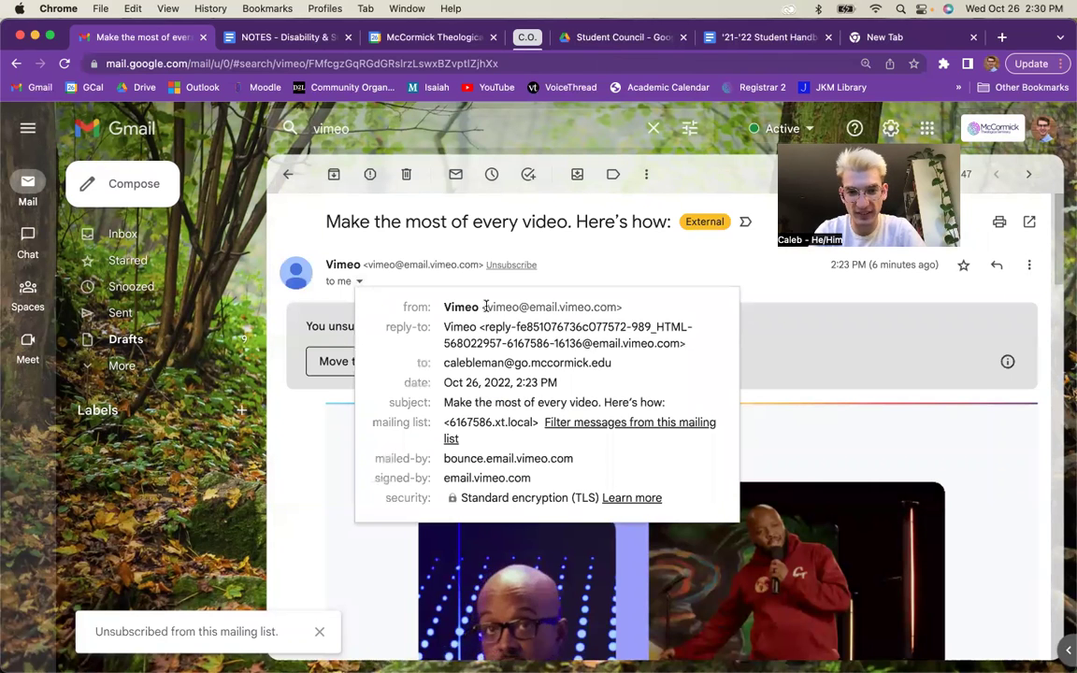
drag(485, 306, 616, 306)
key(ctrl+c)
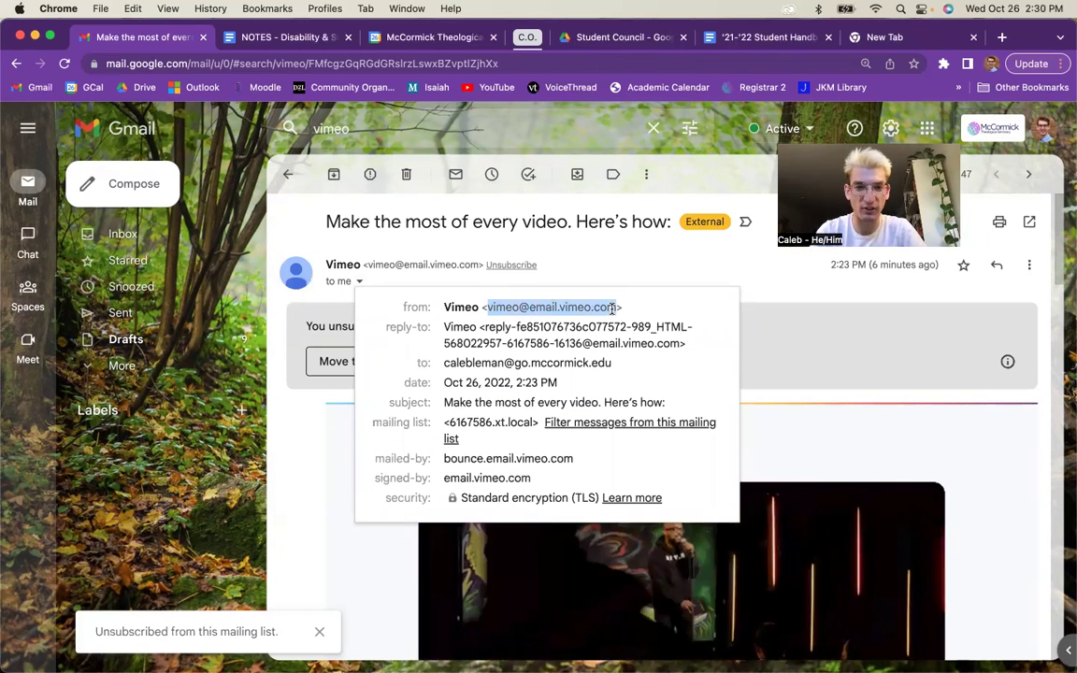
click(122, 233)
click(393, 129)
key(ctrl+v)
key(Return)
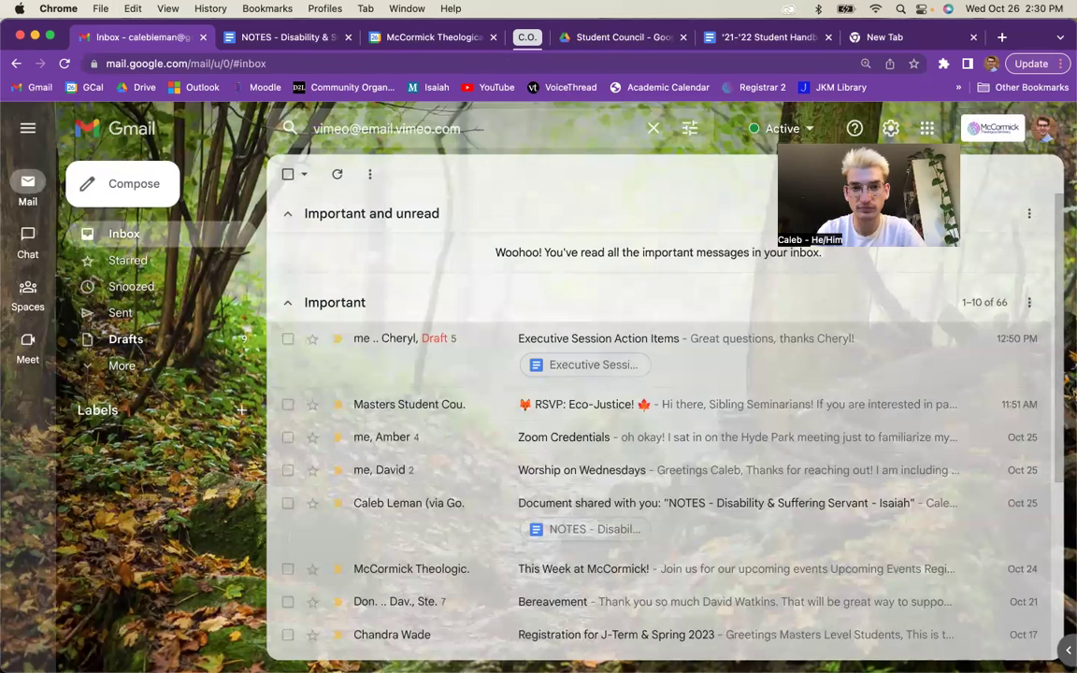
- Set Has the words to vimeo in the advanced search options and continue to the filter's actions
click(690, 129)
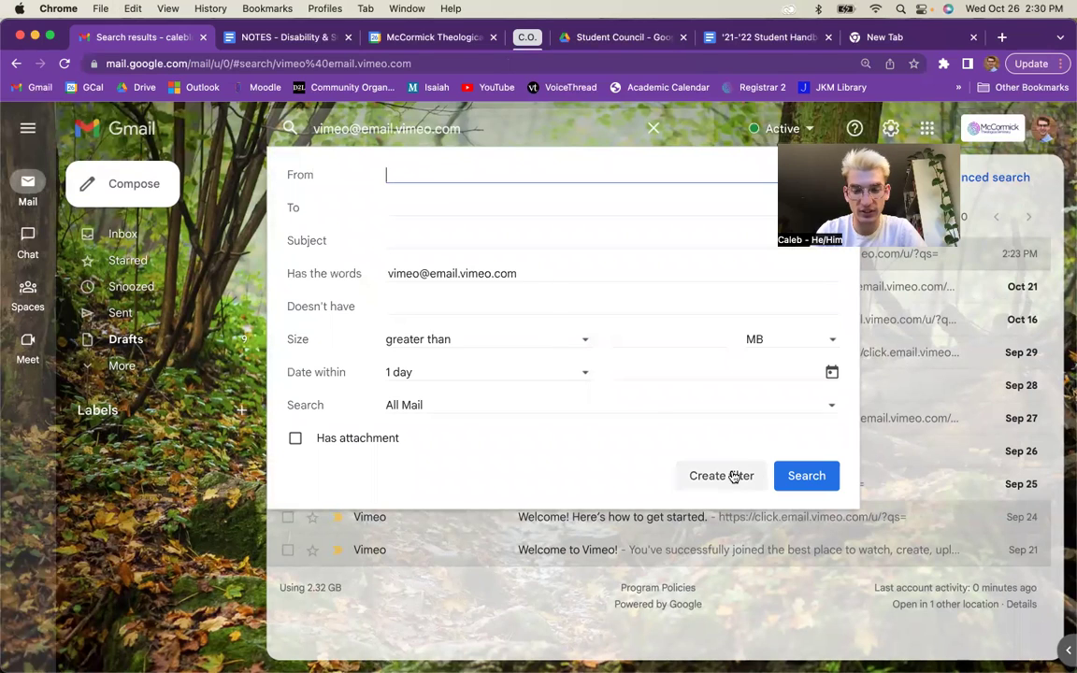
drag(548, 276, 351, 271)
key(BackSpace)
text(vimeo)
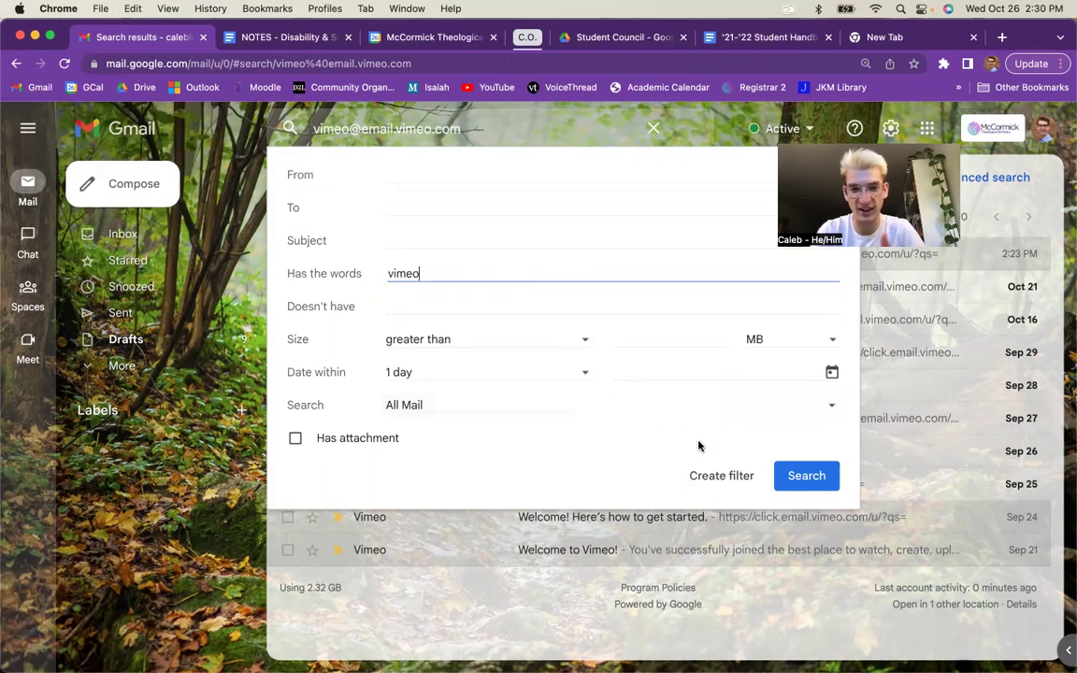
click(734, 476)
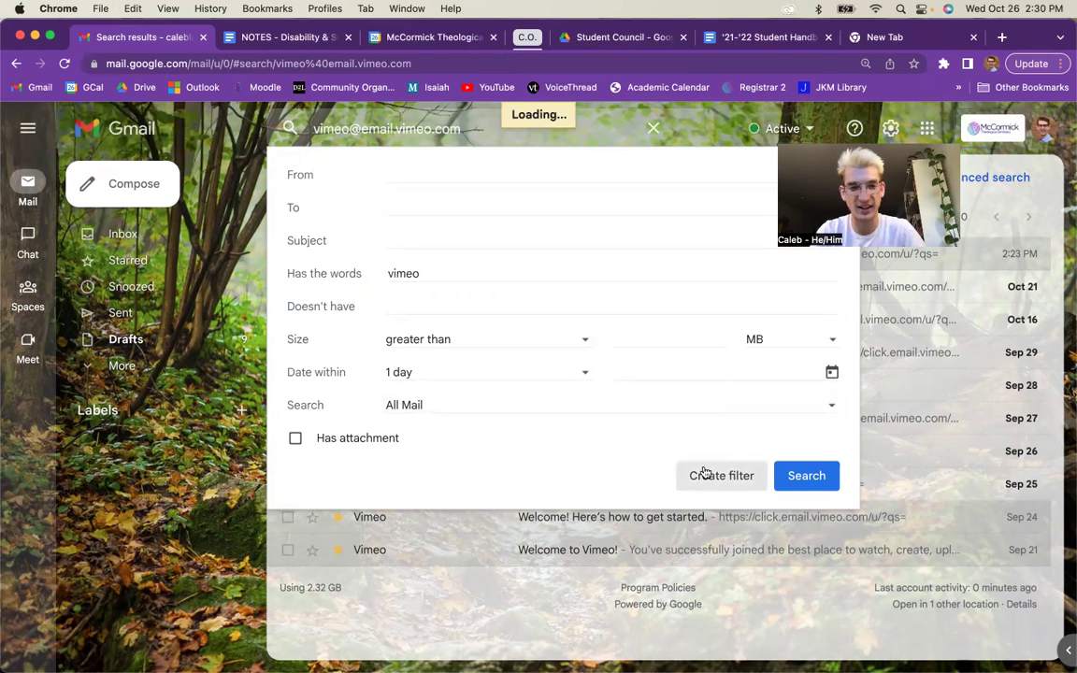
- Create the vimeo filter with only Skip the Inbox (Archive it) enabled, and return to the inbox
click(296, 211)
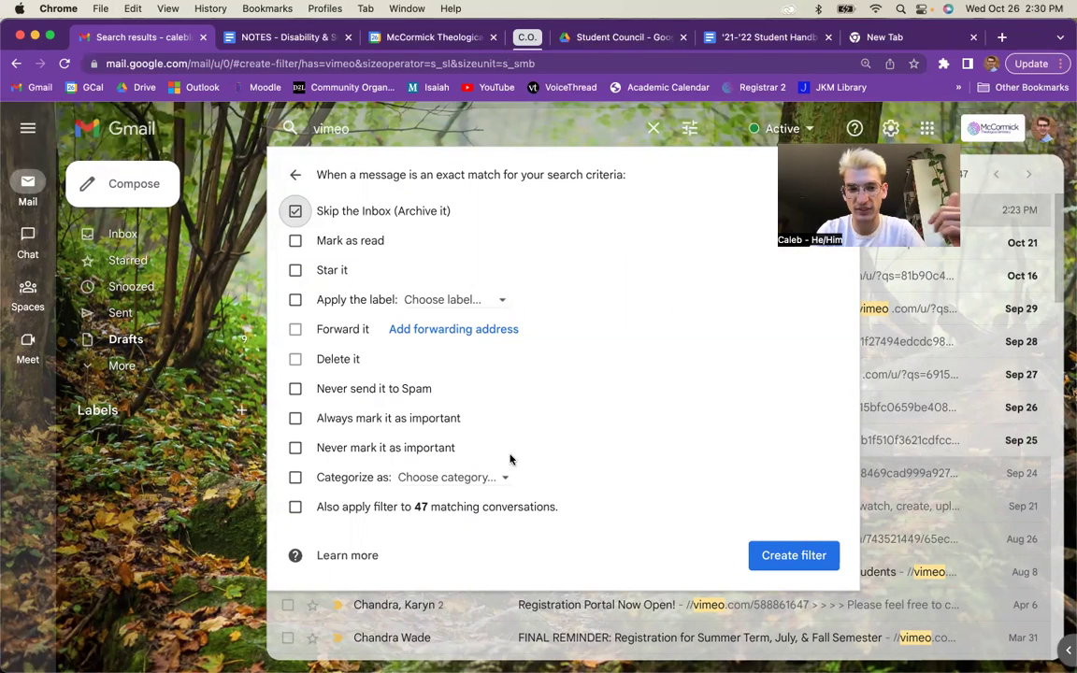
click(294, 448)
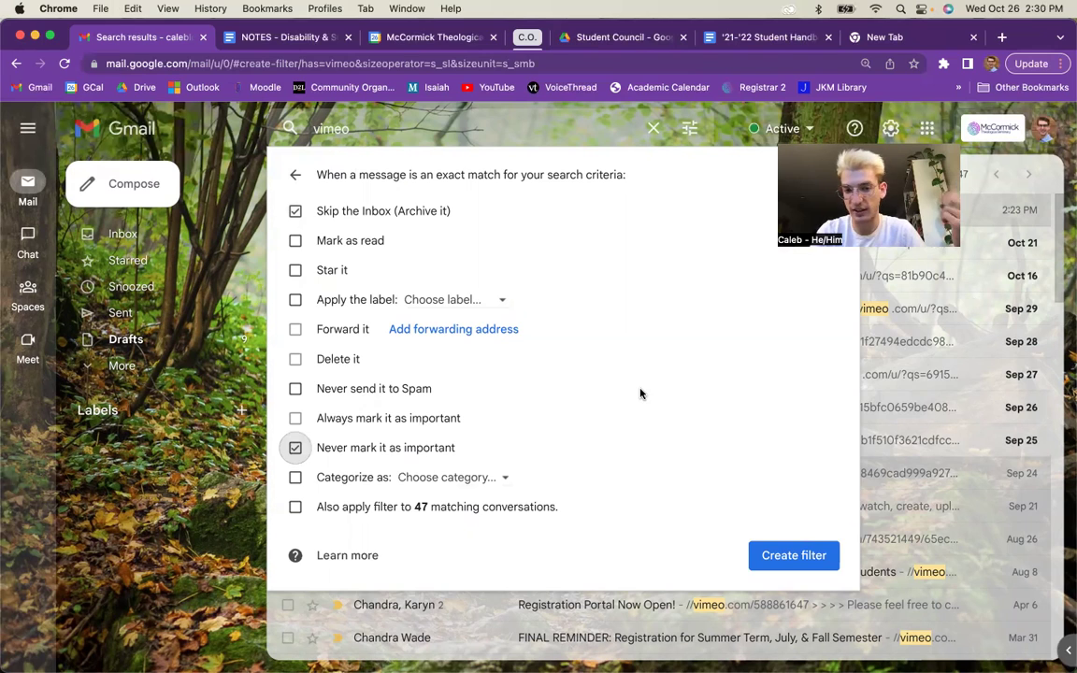
click(294, 447)
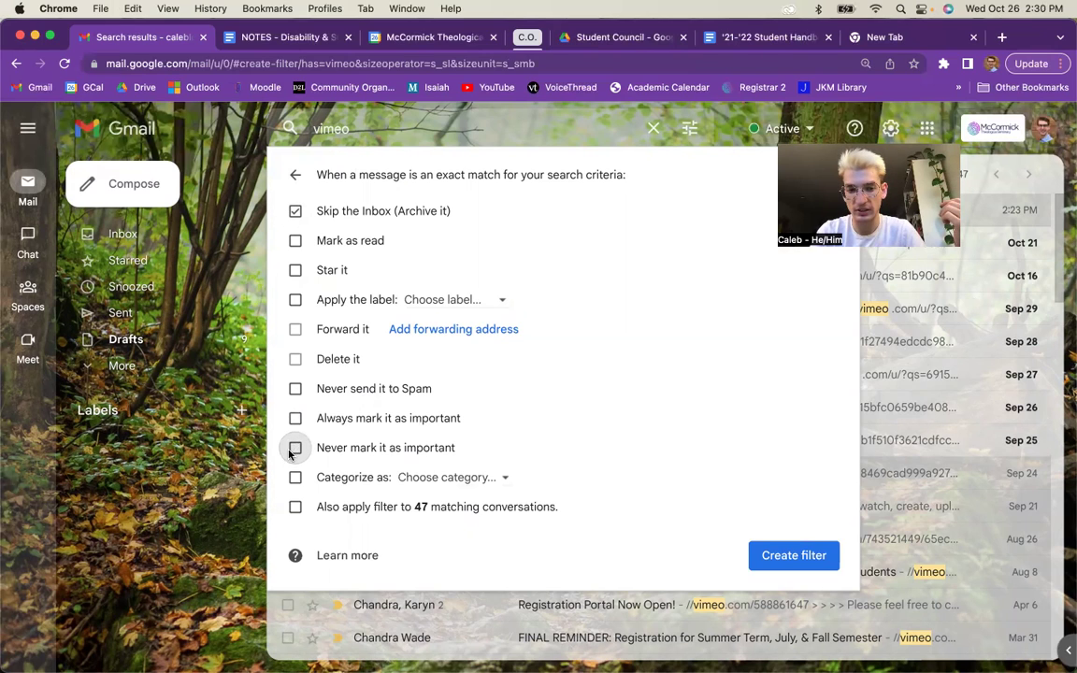
click(794, 553)
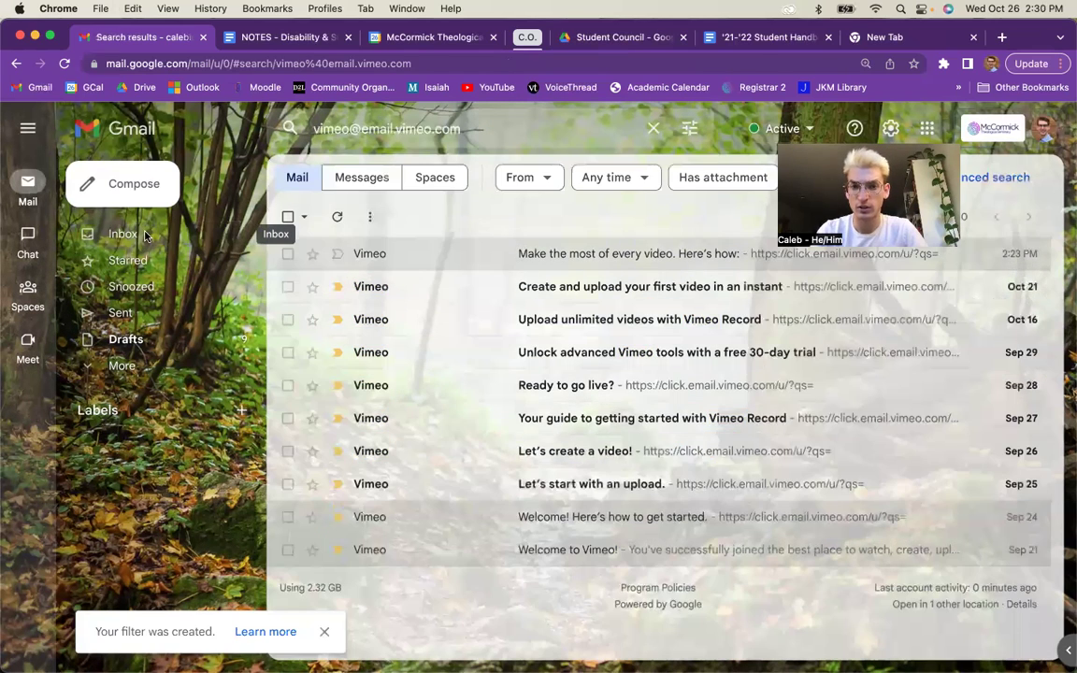
click(146, 237)
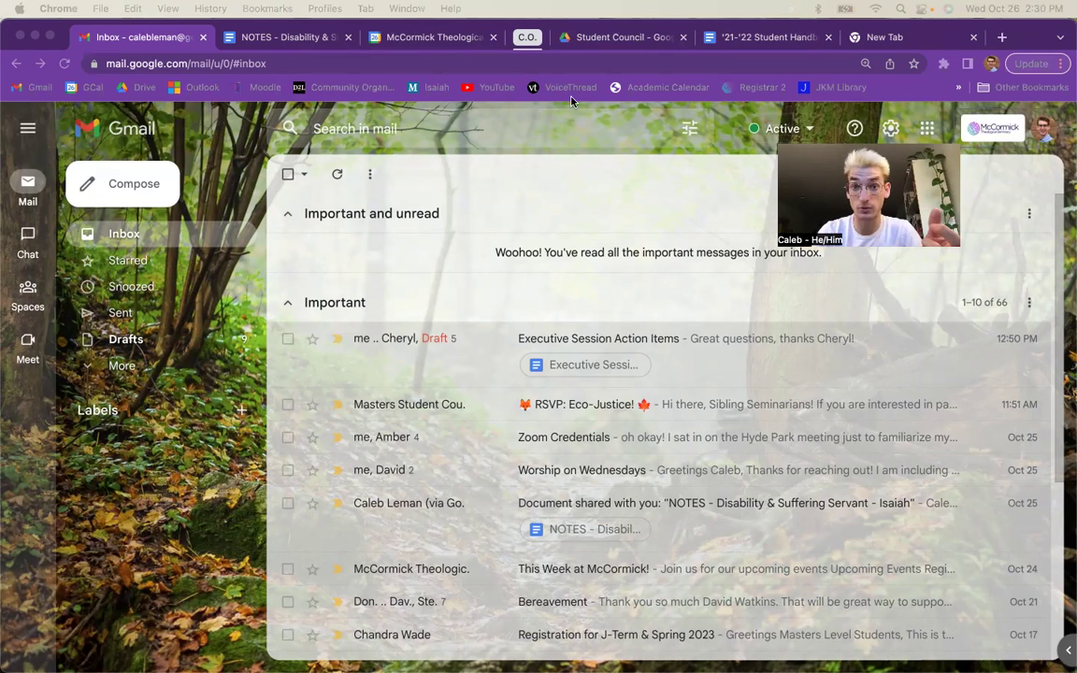
- Open the Executive Session Action Items email, expand its first message, and open the attached Executive Session - 10/24 document
click(564, 205)
scroll(559, 207, down, 1)
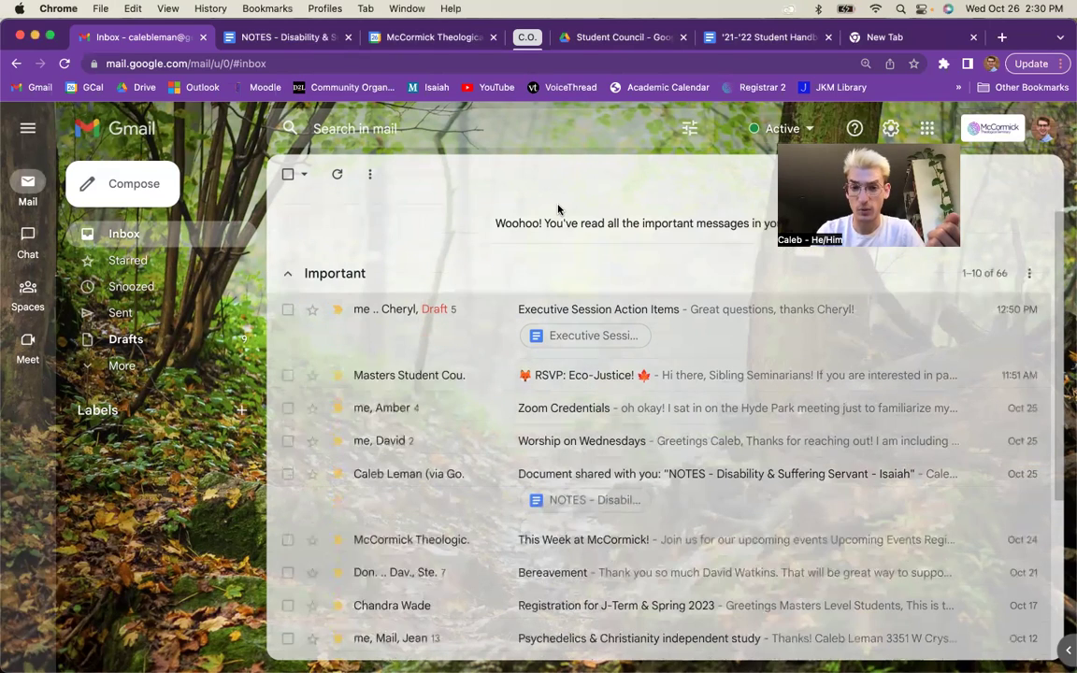
click(483, 329)
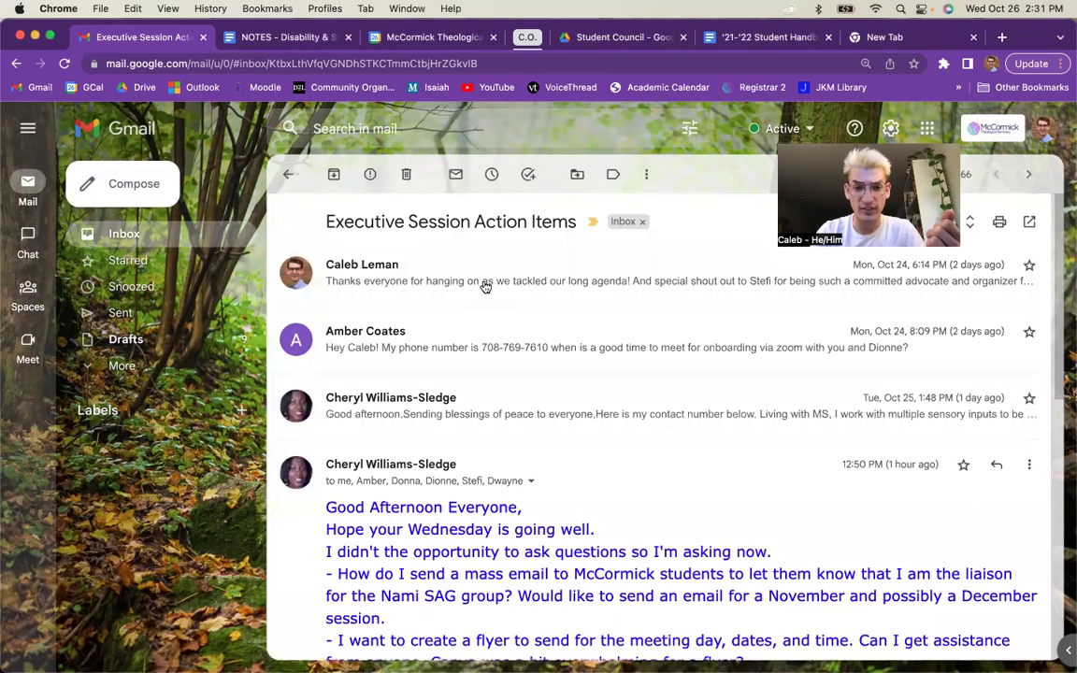
click(485, 287)
scroll(606, 360, down, 5)
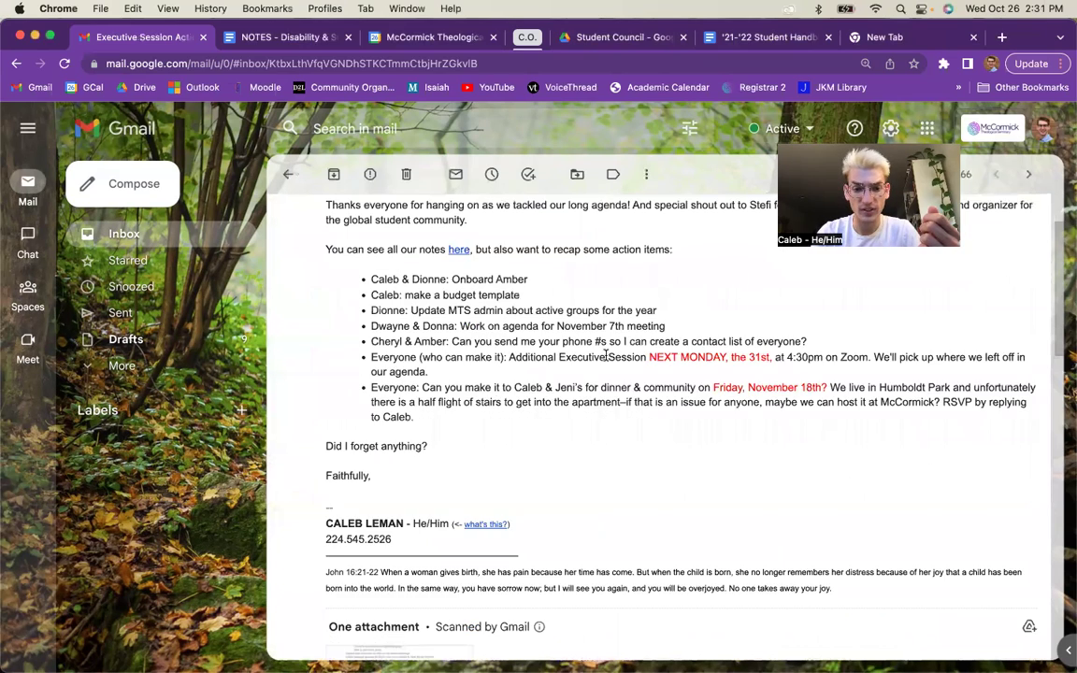
scroll(606, 361, down, 3)
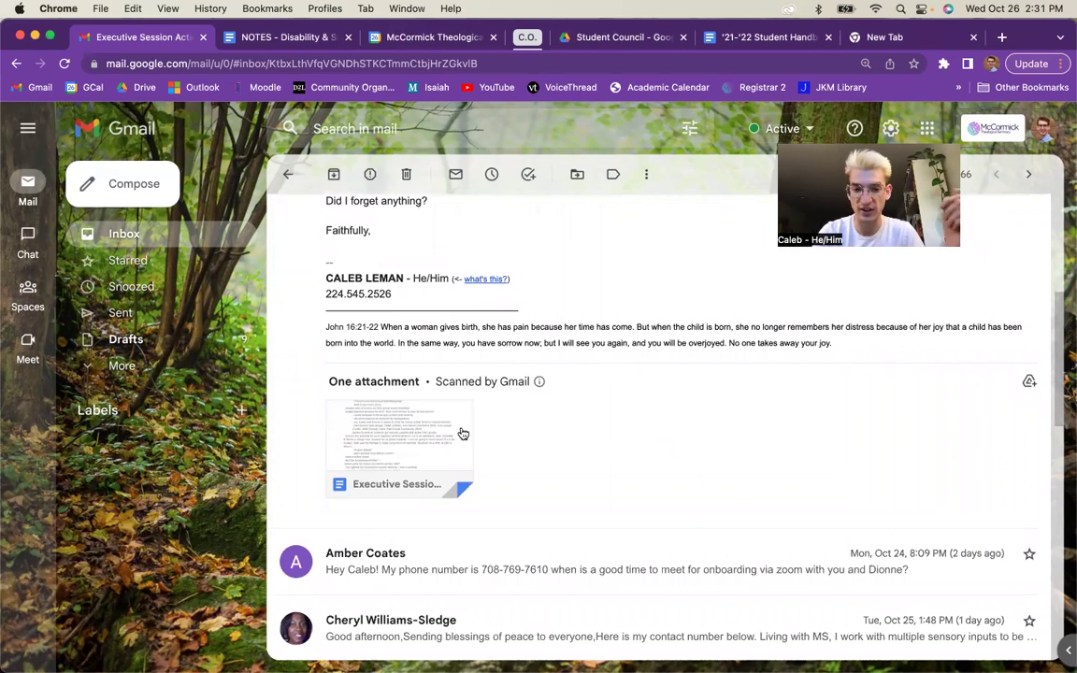
mouse_move(429, 446)
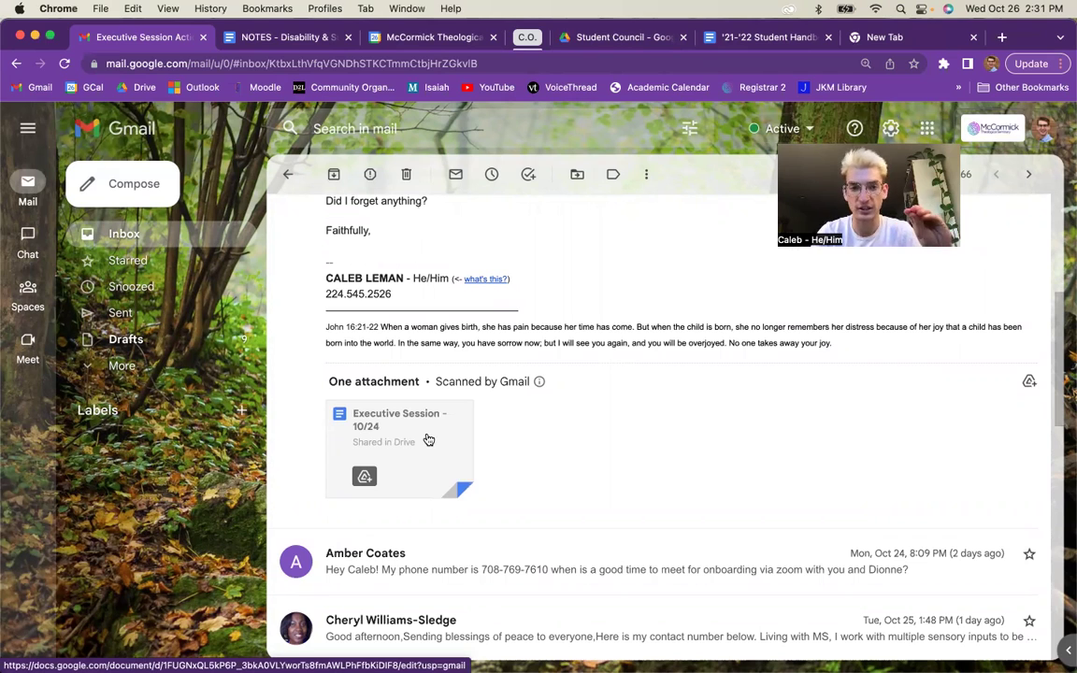
click(428, 439)
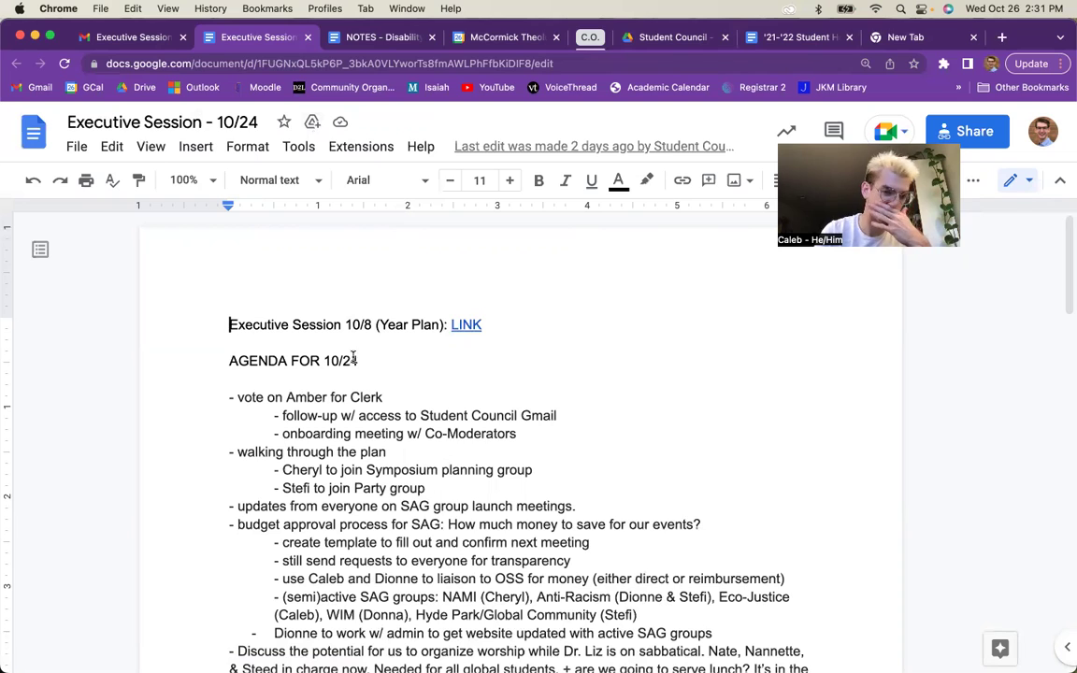
- Browse the My Drive folders available for a shortcut to the open document, and close the folder picker without adding one
click(314, 124)
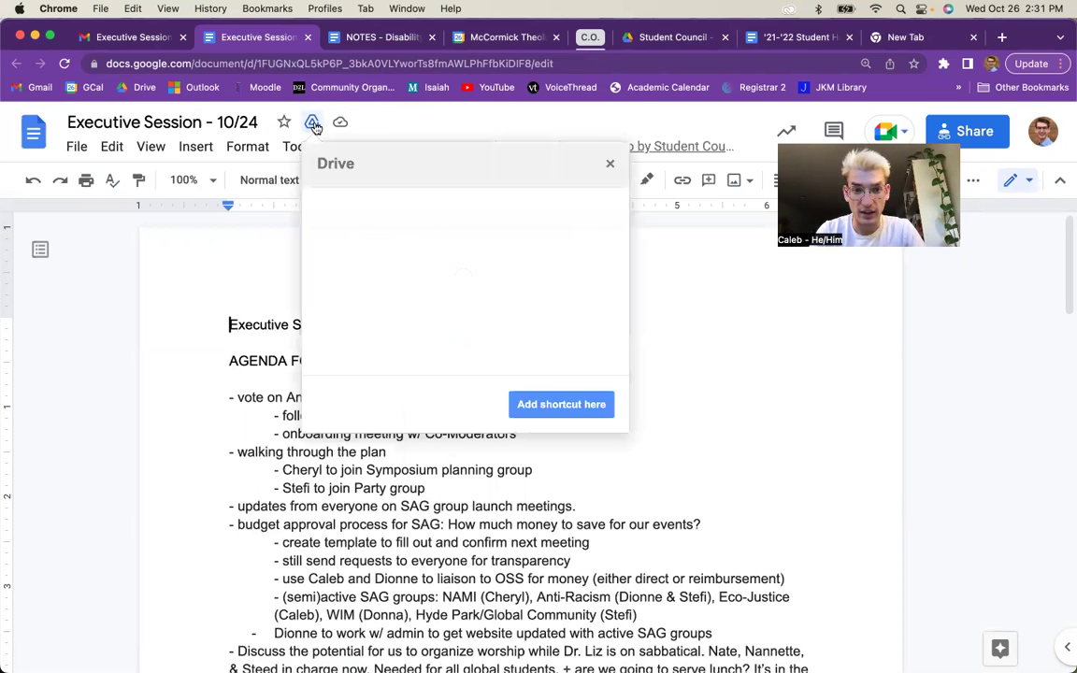
click(610, 203)
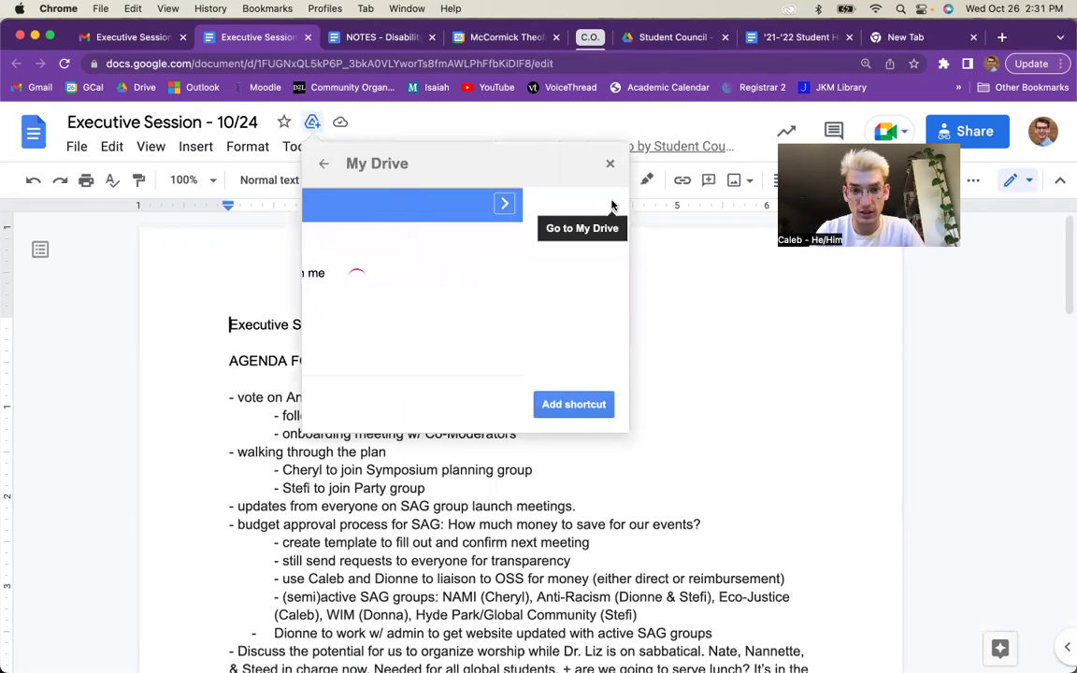
scroll(489, 291, down, 1)
scroll(488, 291, up, 1)
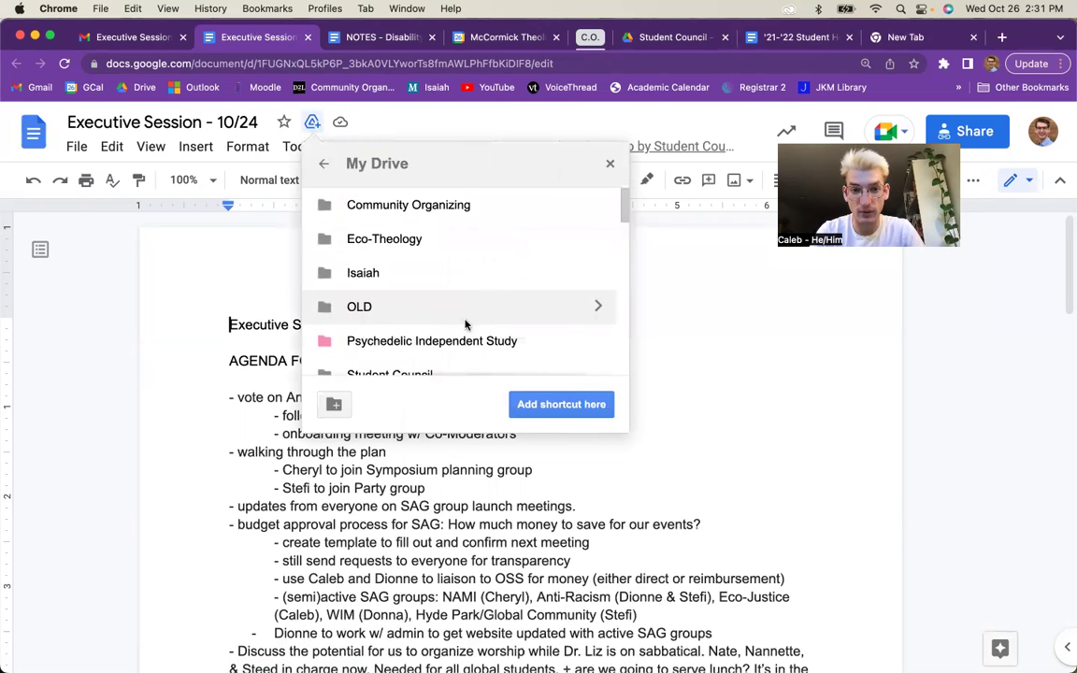
click(423, 471)
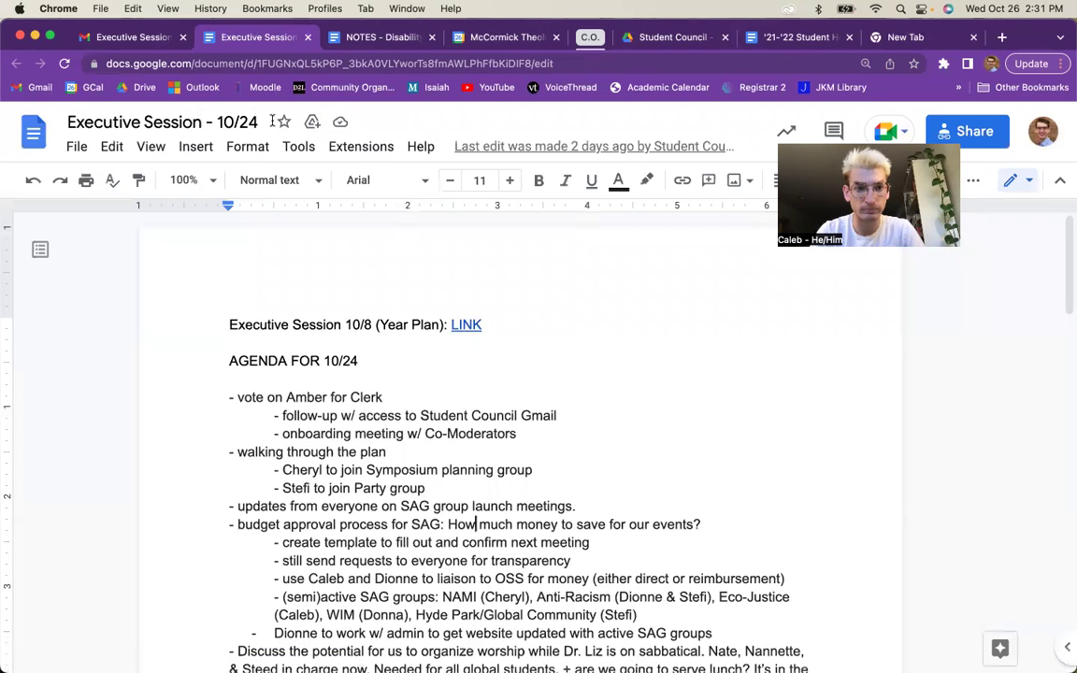
- Back in the email, view the Drive shortcut locations for the attachment, dismiss them without adding a shortcut, and return to the inbox
click(141, 37)
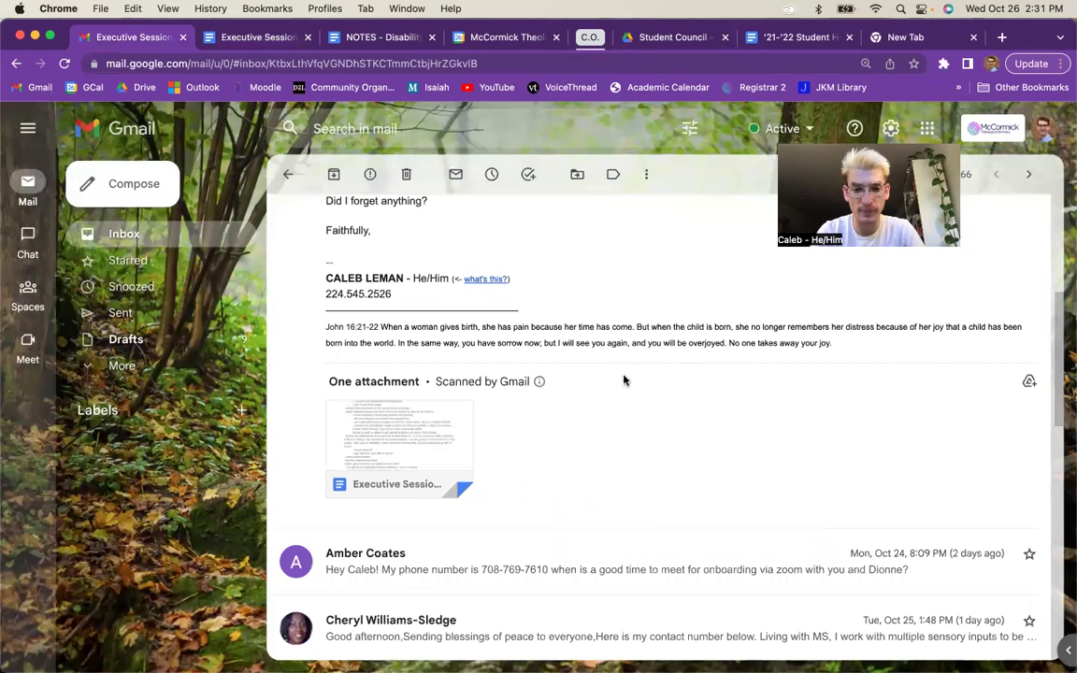
mouse_move(377, 401)
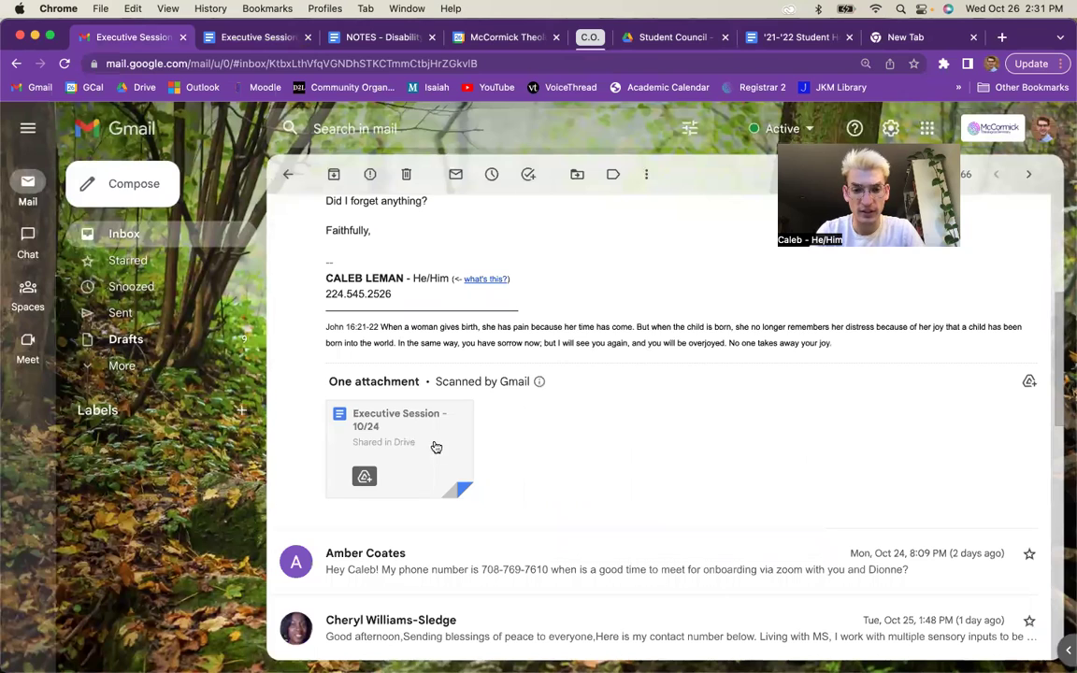
click(365, 478)
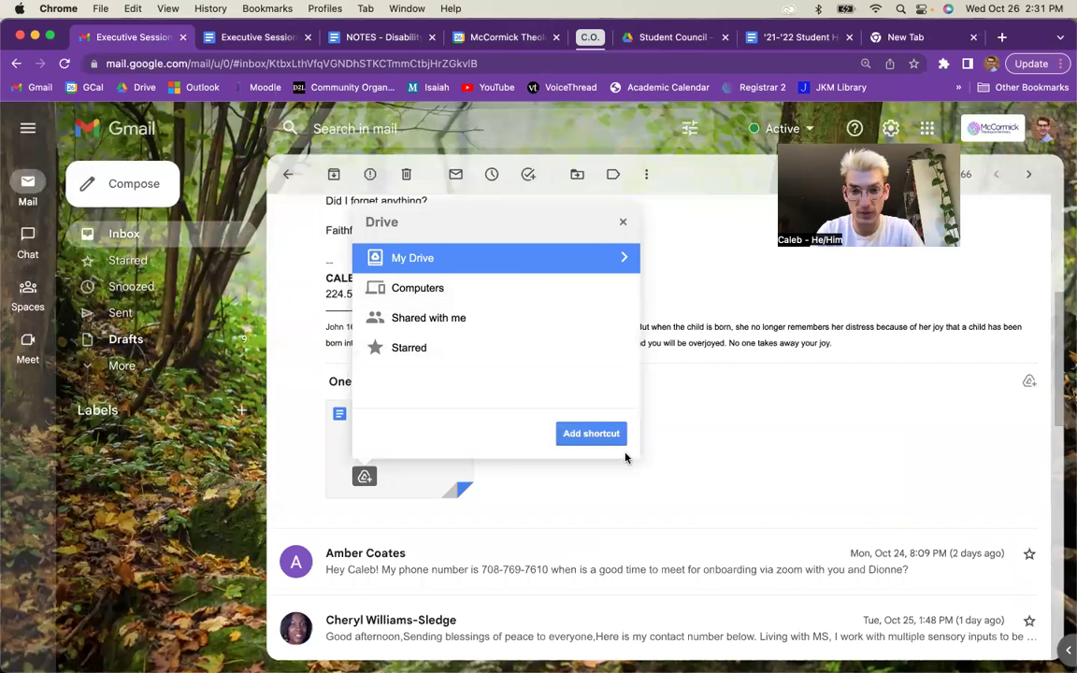
click(816, 493)
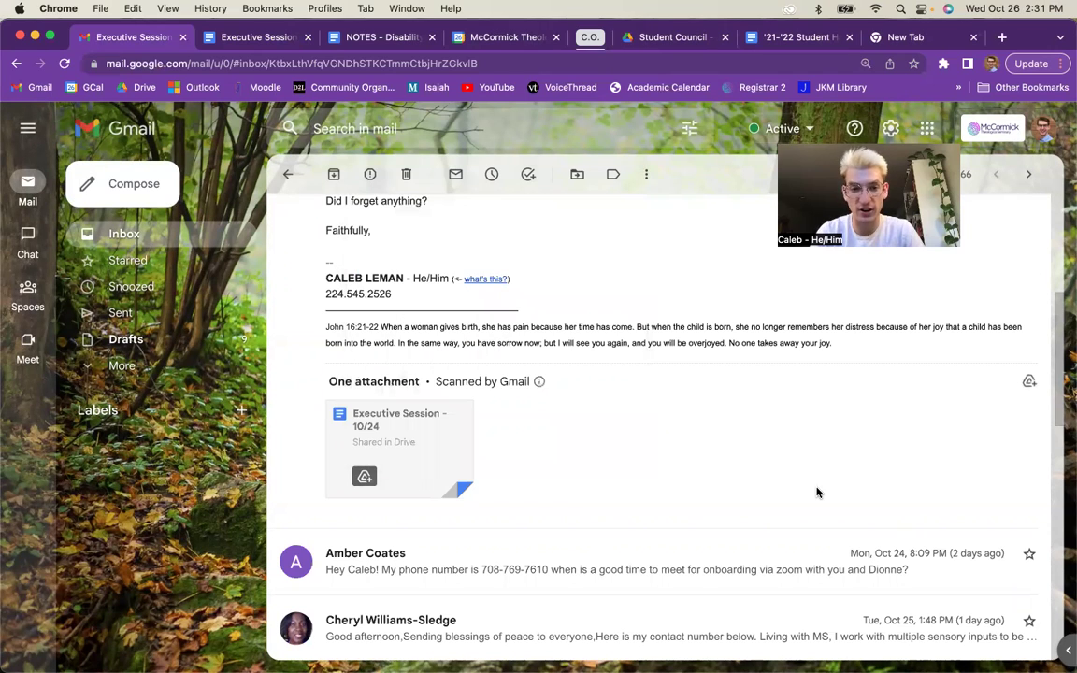
click(119, 235)
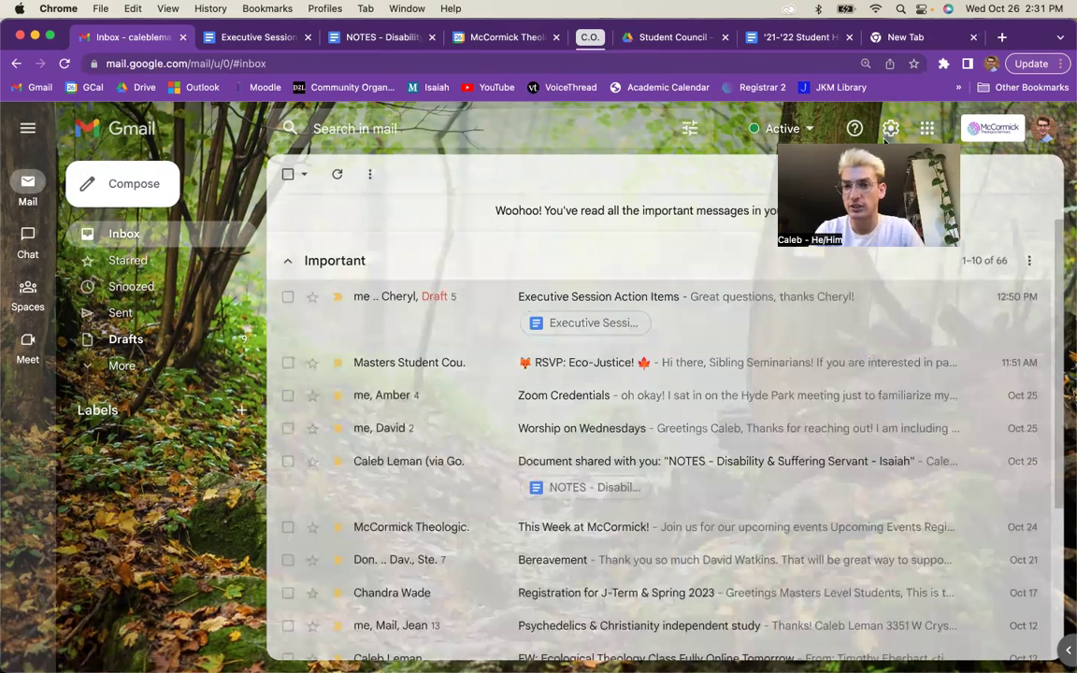